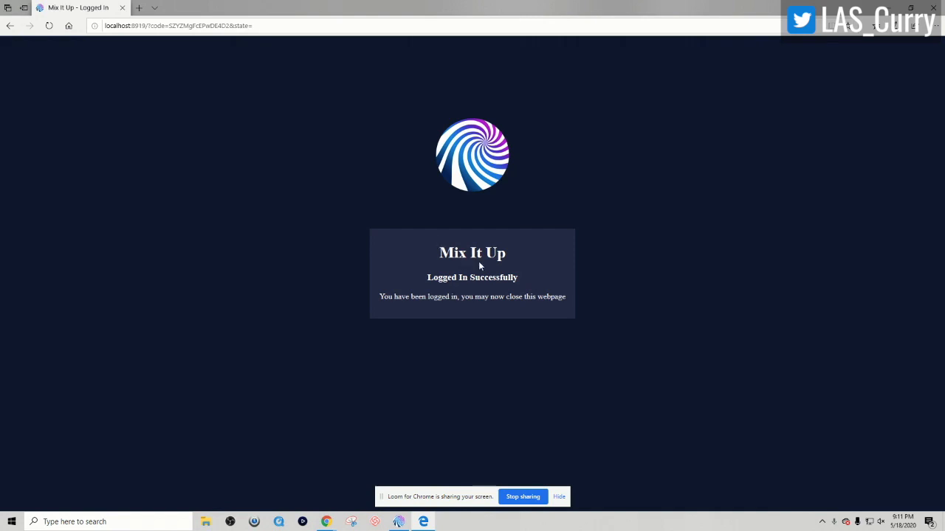
# Step: Close the login confirmation page and advance the New User Wizard to the backup settings, skipping the bot account and the ScorpBot and Streamlabs imports
pyautogui.click(934, 7)
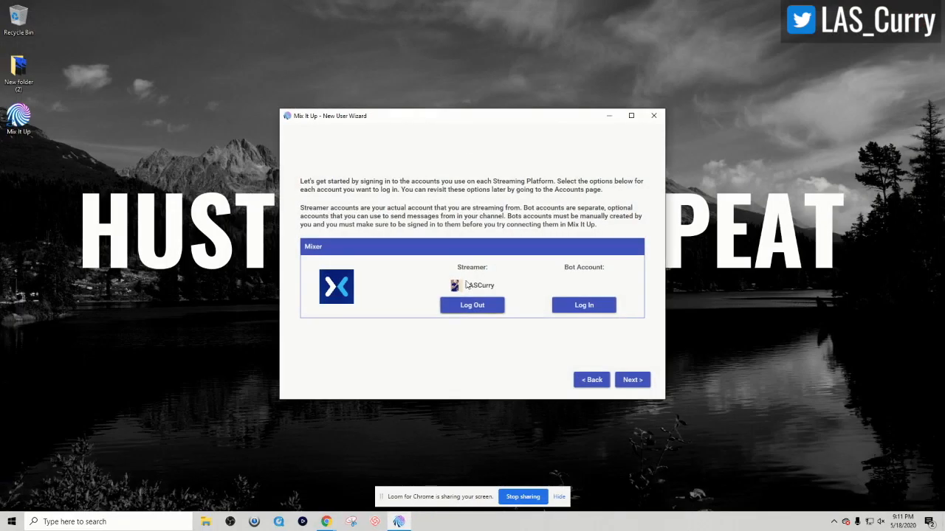
pyautogui.click(629, 379)
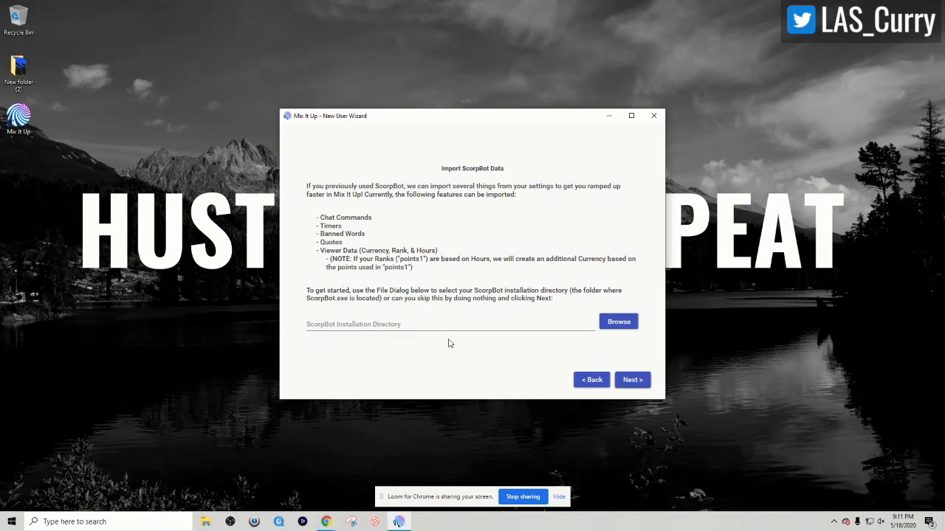
pyautogui.click(625, 383)
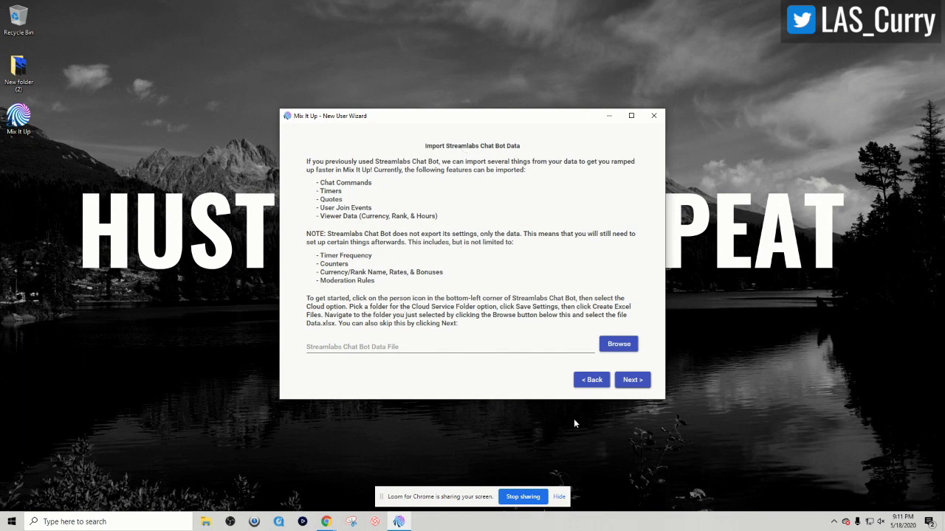
pyautogui.click(634, 380)
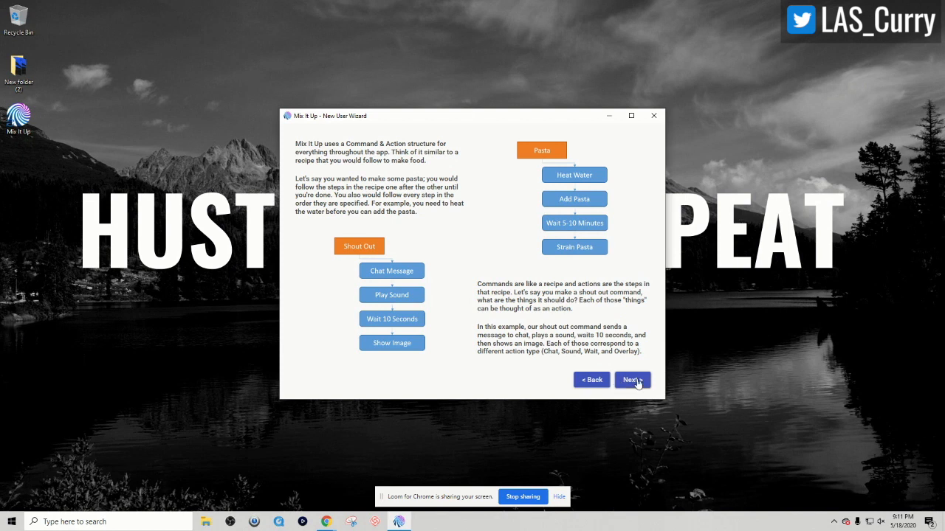
pyautogui.click(637, 381)
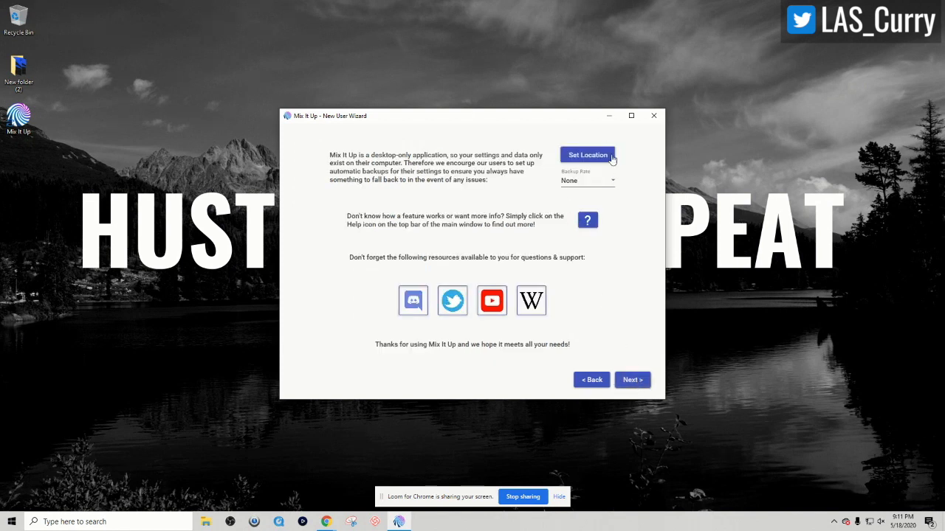
# Step: Set the automatic backup rate to Daily and choose the Desktop as the backup location
pyautogui.click(611, 181)
pyautogui.click(584, 196)
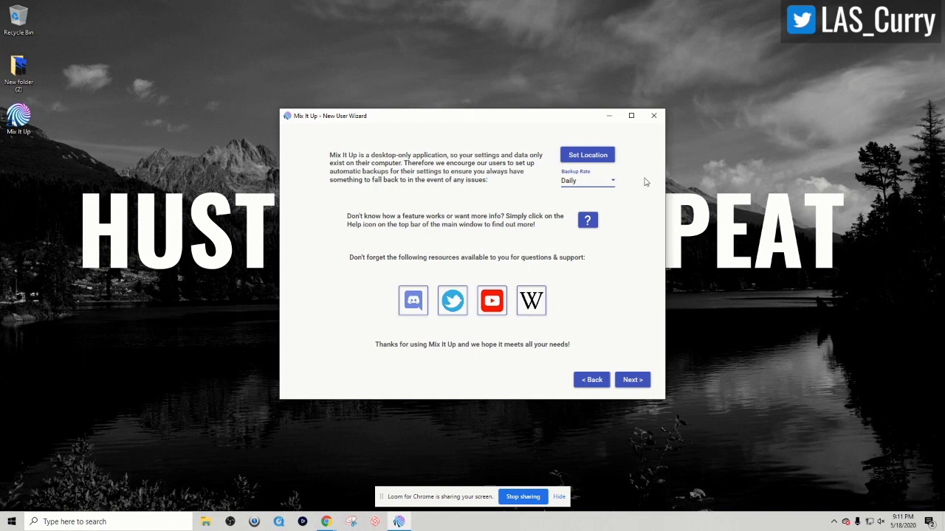
pyautogui.click(588, 155)
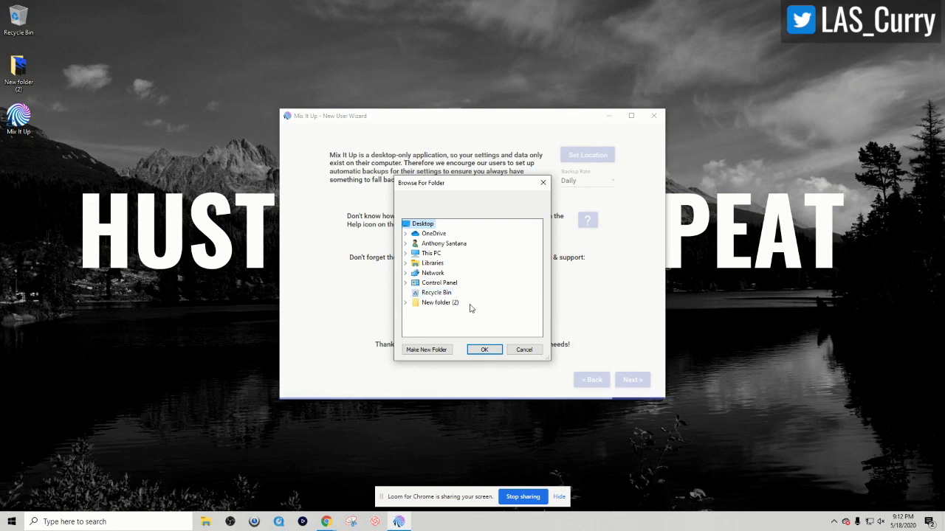
pyautogui.click(487, 350)
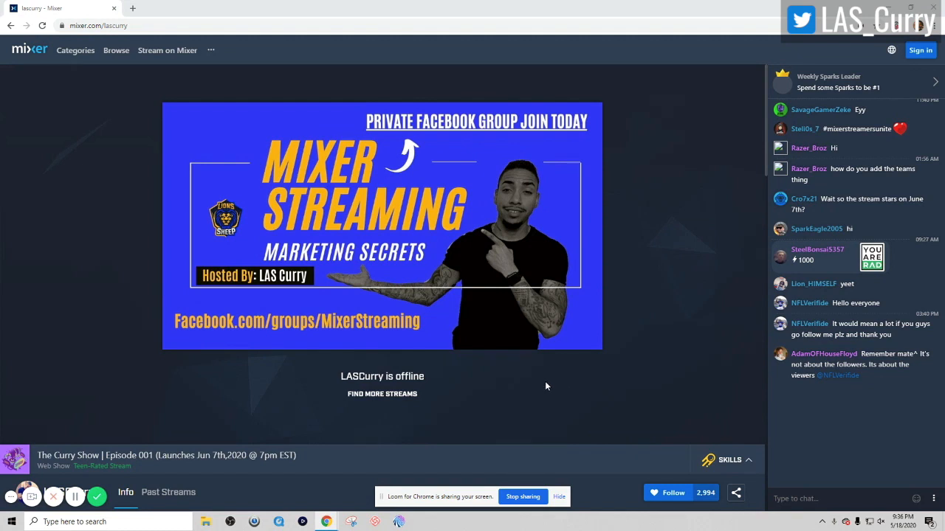
# Step: Start signing in to the Mixer website in Chrome with a Microsoft account, submitting the account's e-mail address
pyautogui.click(923, 50)
pyautogui.click(505, 331)
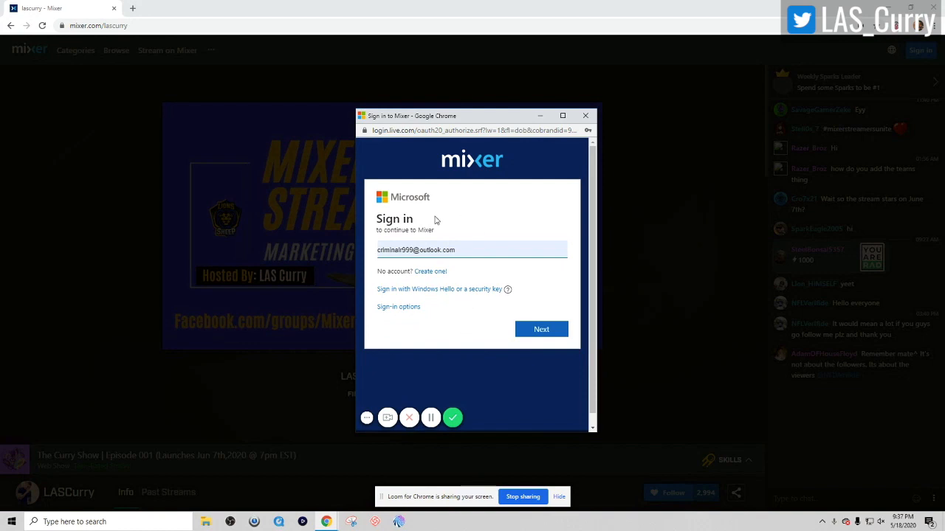
pyautogui.click(523, 338)
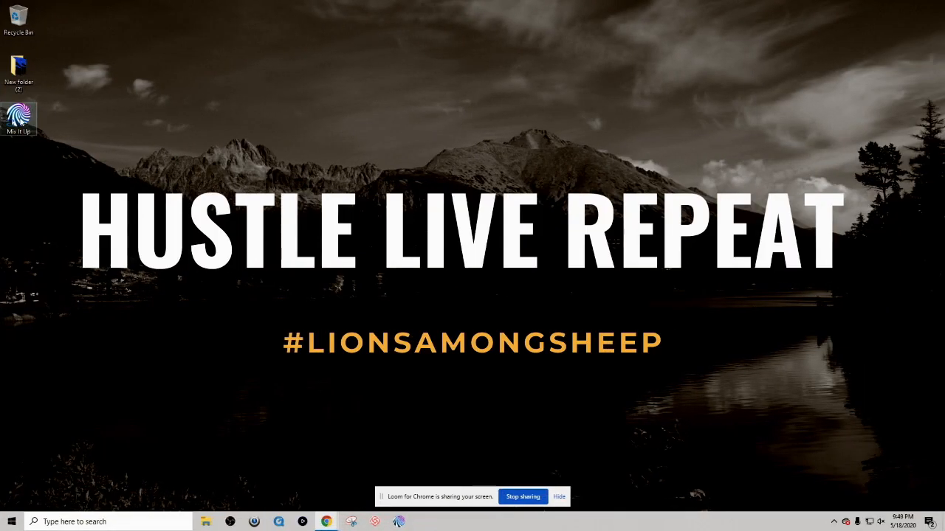
# Step: Run Mix It Up from the desktop as administrator and log in with the streamer account
pyautogui.rightClick(20, 118)
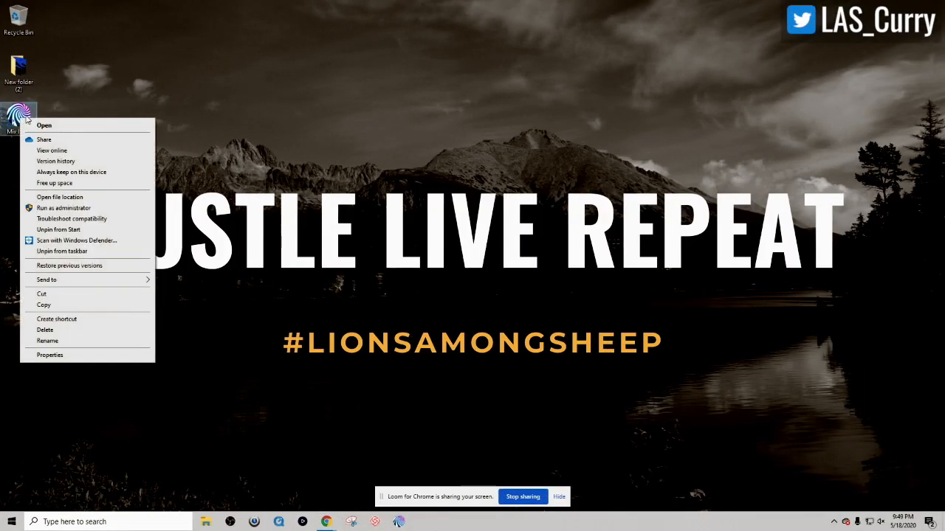
pyautogui.click(101, 210)
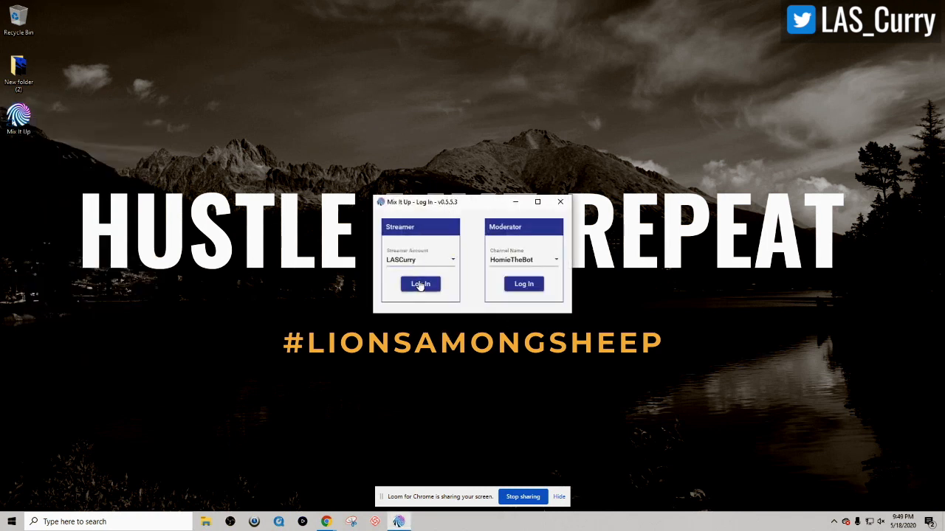
pyautogui.click(420, 285)
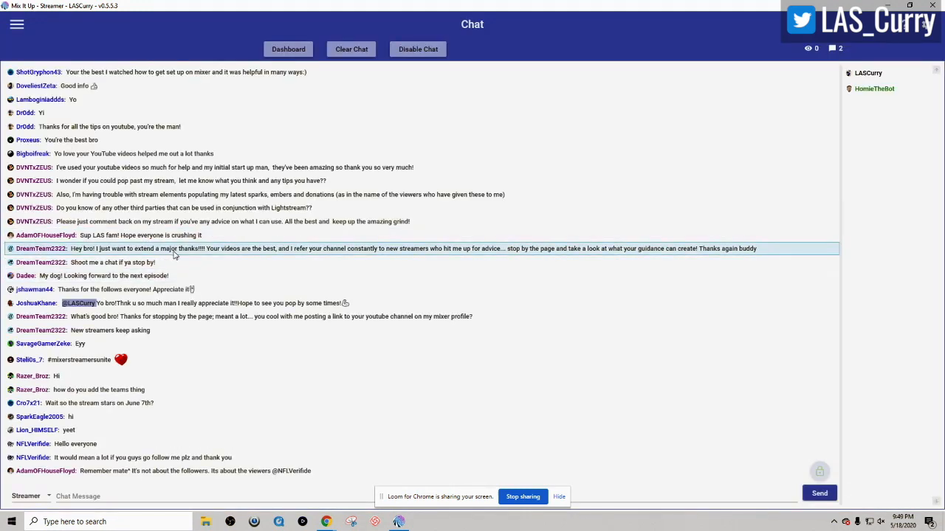
# Step: Log in the Mixer bot account on the Accounts page, approve the requested permissions in the browser, and close the confirmation page
pyautogui.click(16, 26)
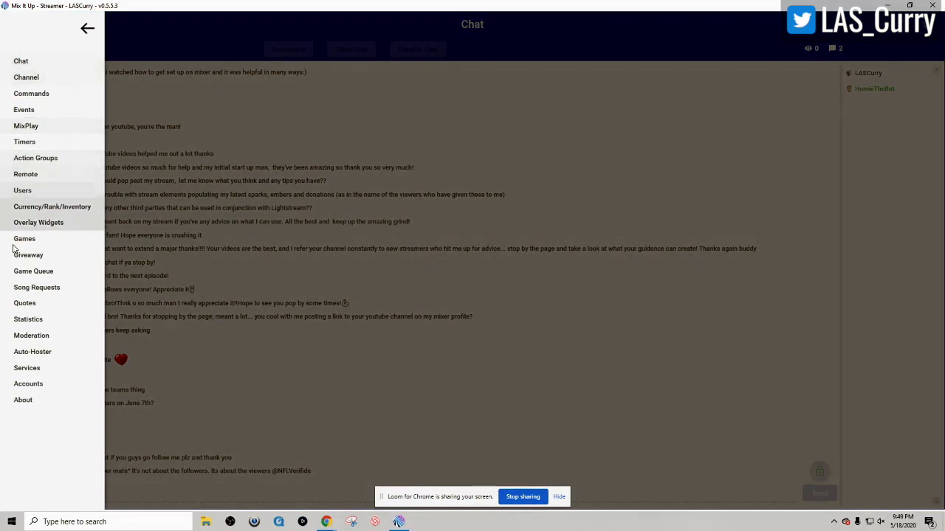
pyautogui.click(22, 384)
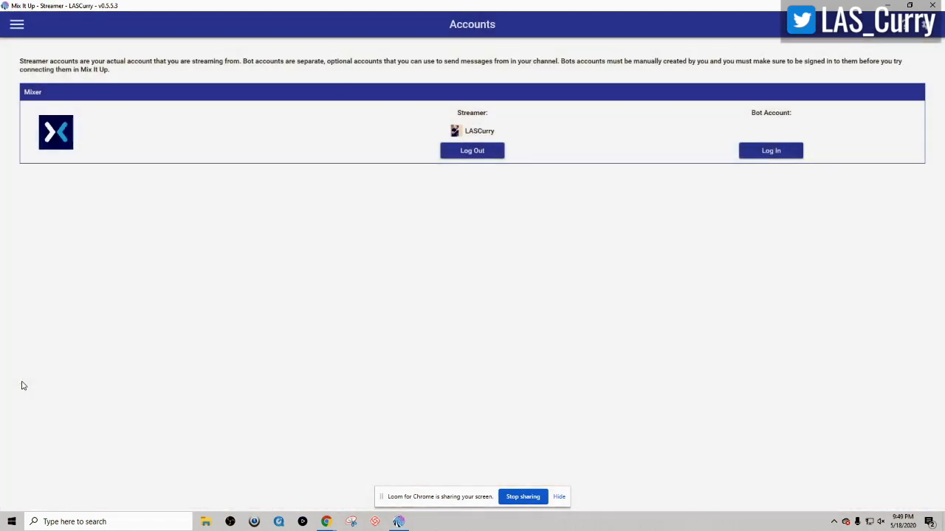
pyautogui.click(768, 150)
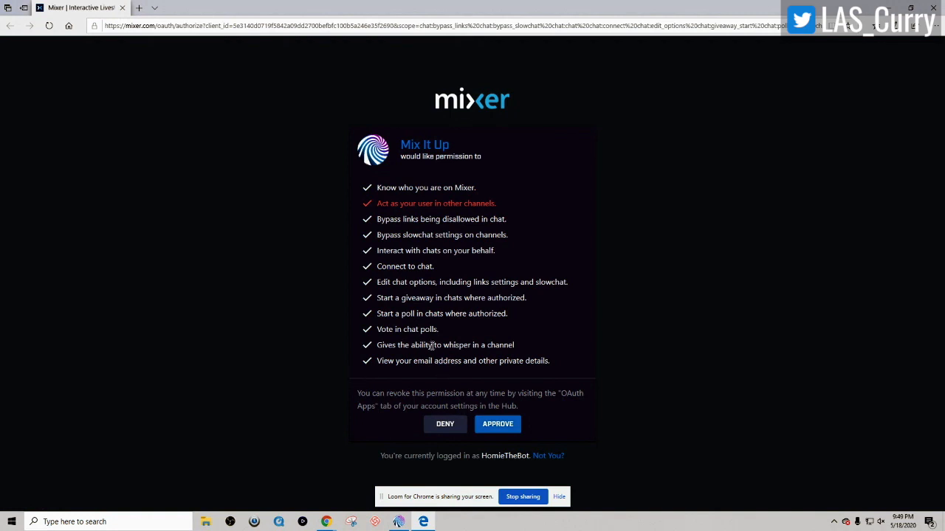
pyautogui.click(504, 425)
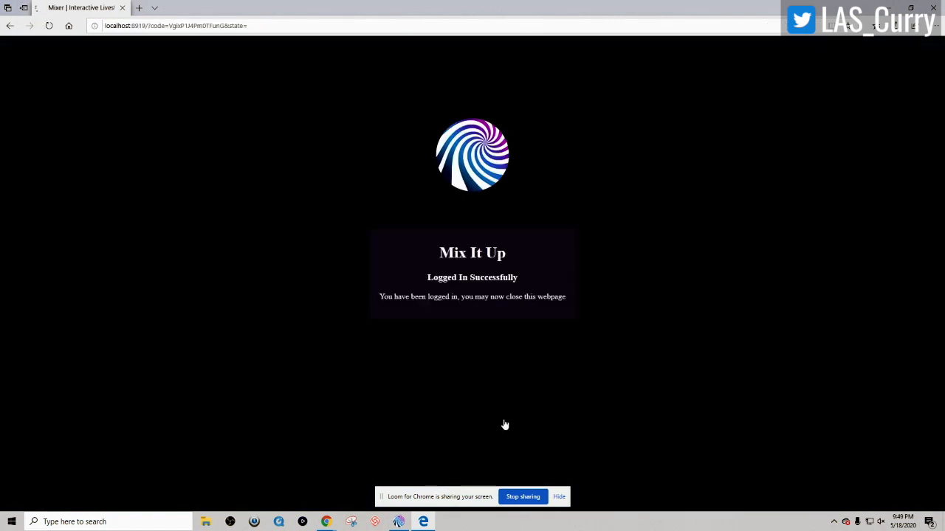
pyautogui.click(933, 8)
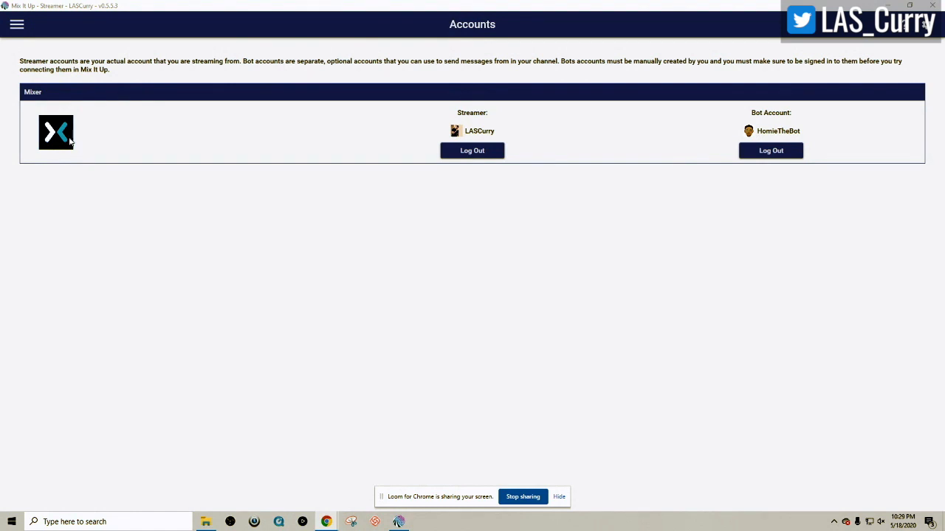
# Step: Go to the Services page and expand the OBS Studio service
pyautogui.click(16, 25)
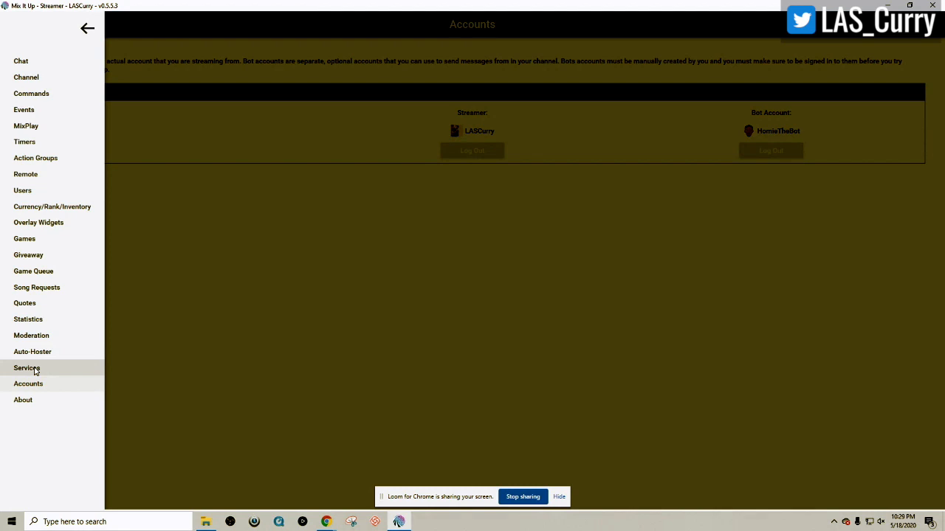
pyautogui.click(35, 369)
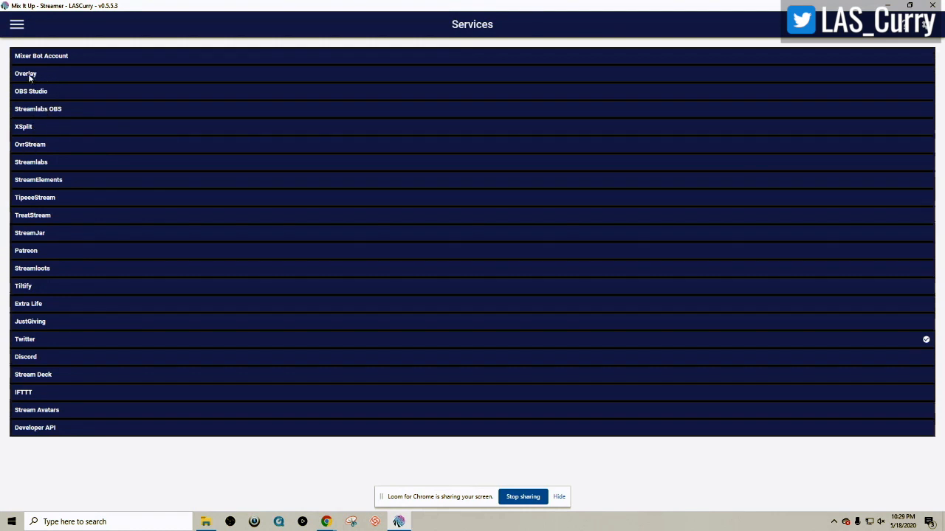
pyautogui.click(354, 77)
pyautogui.click(100, 95)
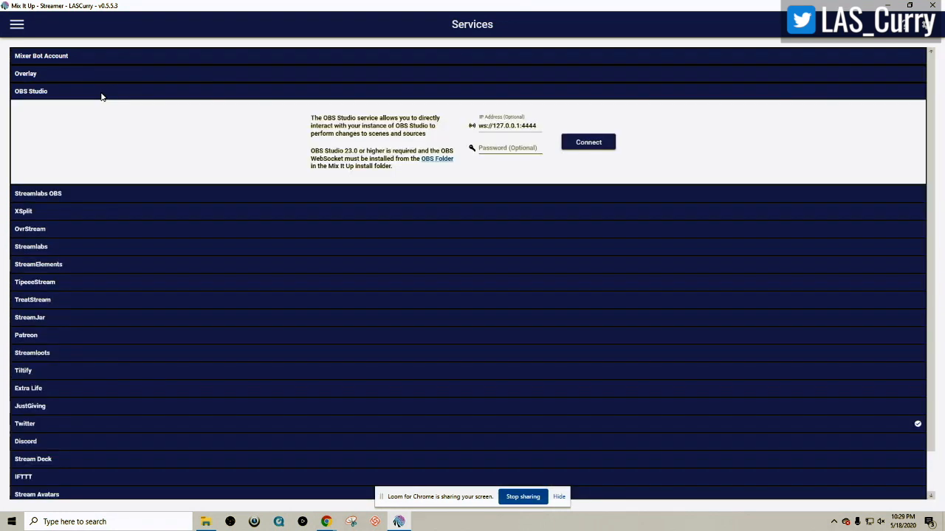
# Step: Install the obs-websocket 4.7.0 plugin from the linked OBS folder, finish its setup, and close the folder
pyautogui.click(435, 160)
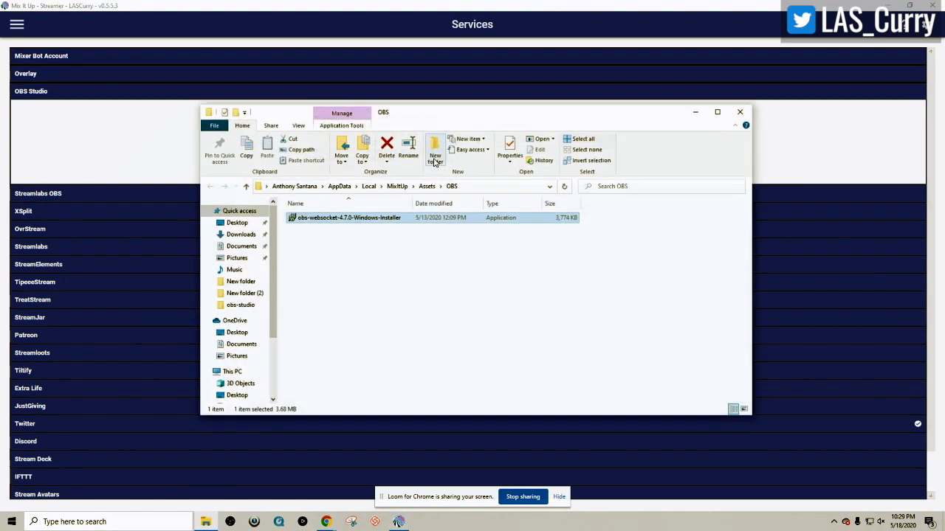
pyautogui.doubleClick(368, 218)
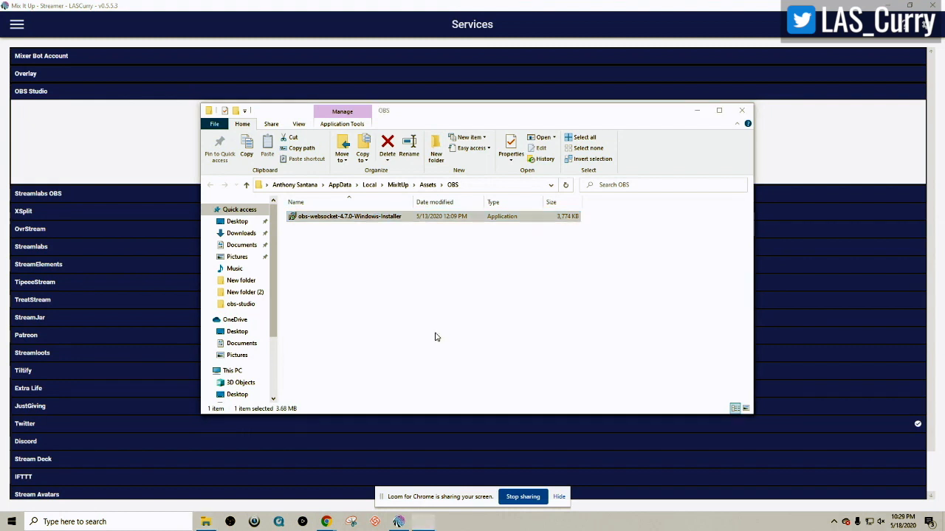
pyautogui.click(530, 340)
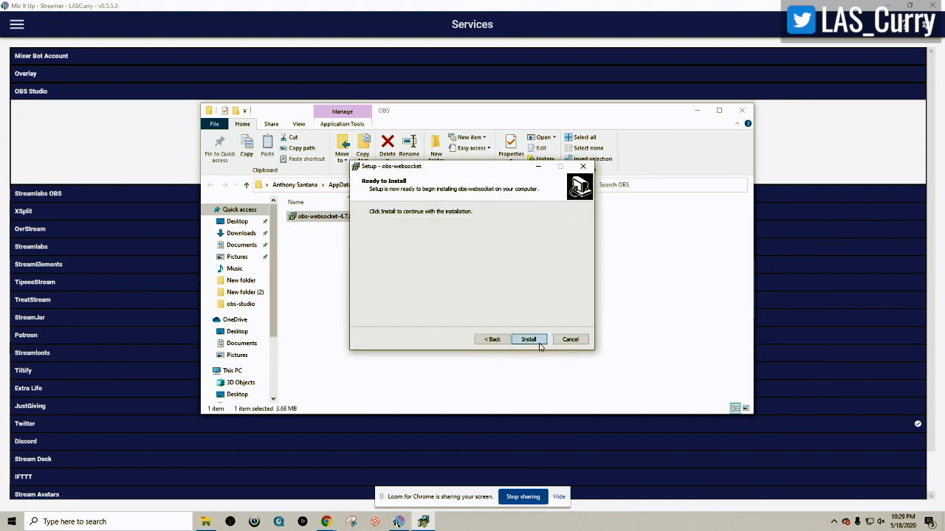
pyautogui.click(538, 342)
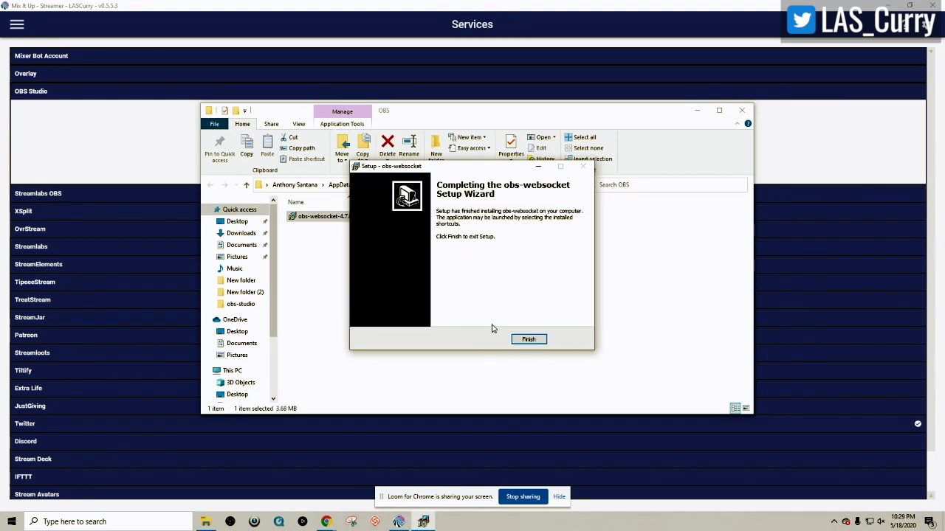
pyautogui.click(534, 341)
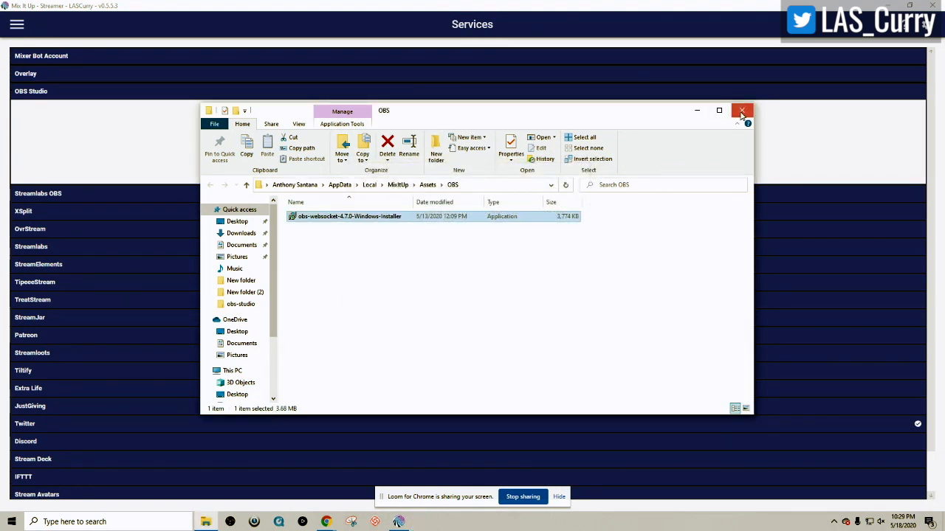
pyautogui.click(742, 112)
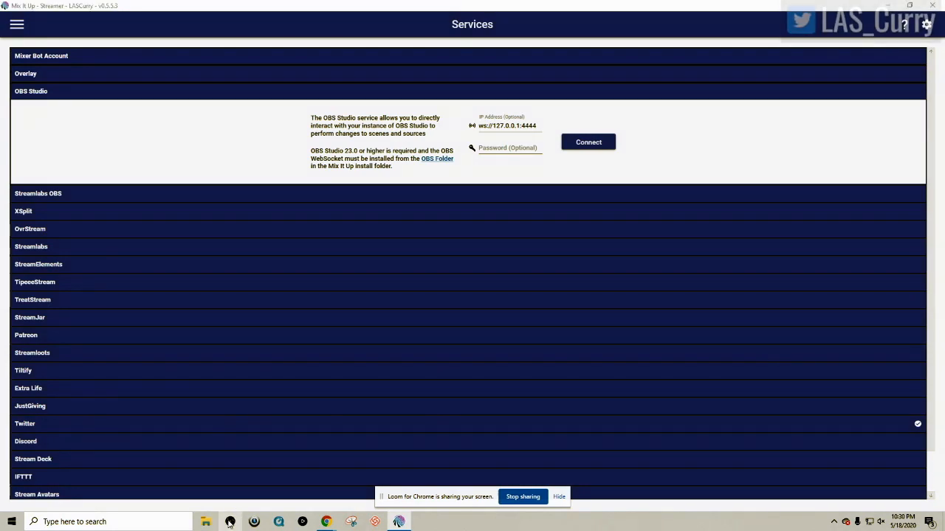
# Step: Switch to OBS Studio, inspect the WebSockets Server Settings, and return to Mix It Up
pyautogui.click(230, 522)
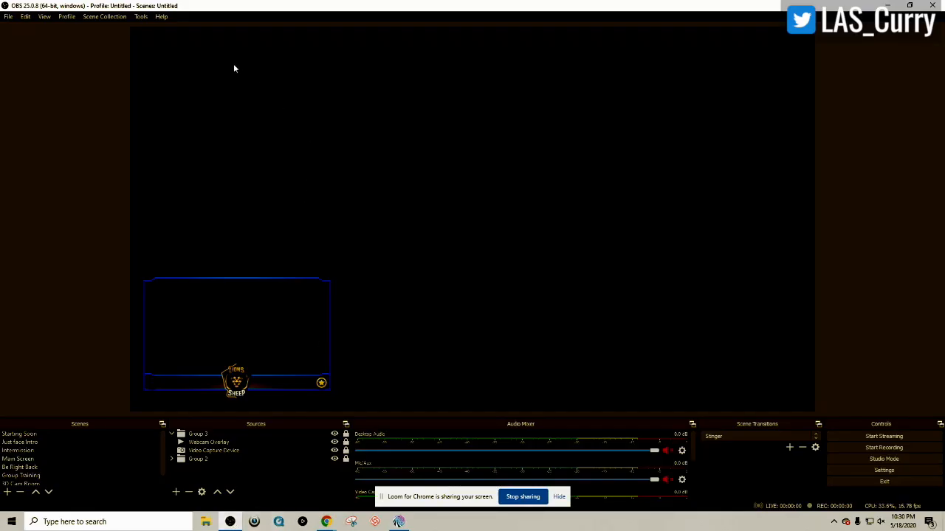
pyautogui.click(141, 16)
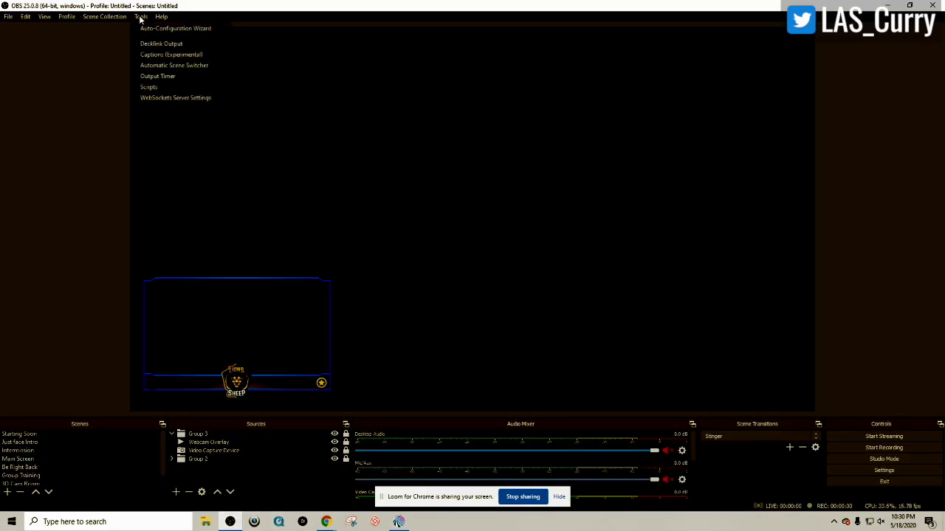
pyautogui.click(191, 99)
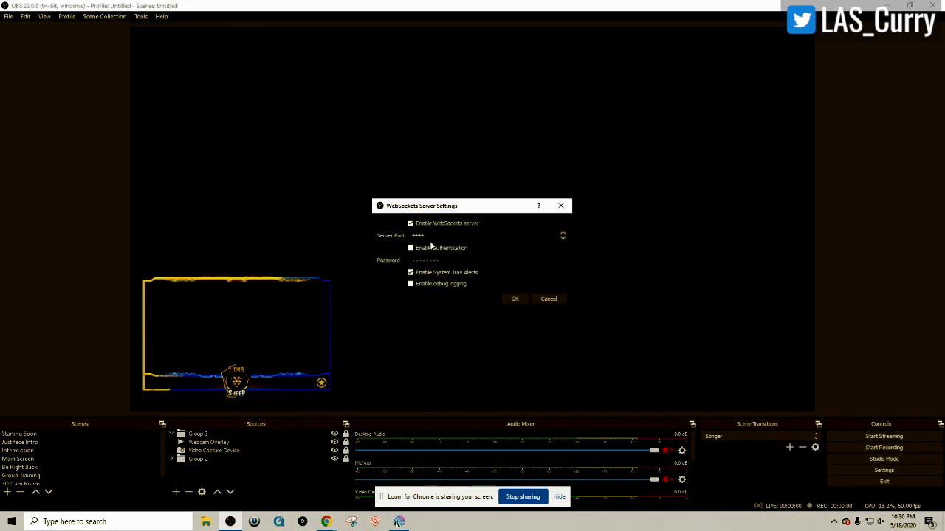
pyautogui.click(397, 522)
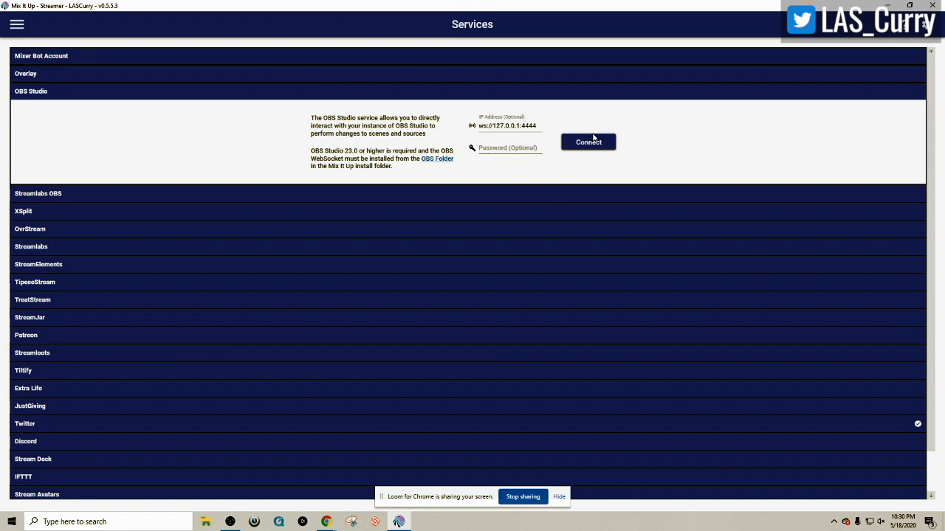
# Step: Collapse the OBS Studio service and review the connection options for Streamlabs OBS and XSplit, collapsing XSplit again
pyautogui.click(226, 88)
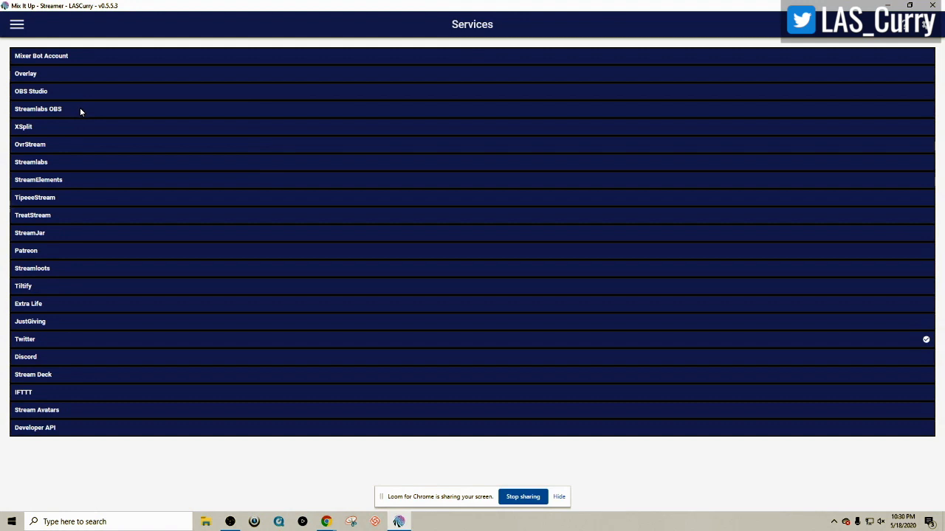
pyautogui.click(46, 111)
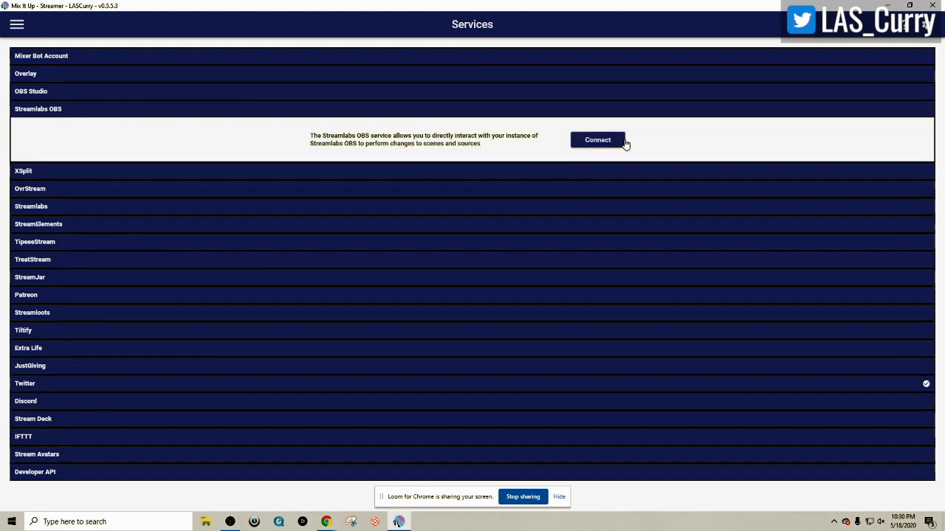
pyautogui.click(91, 170)
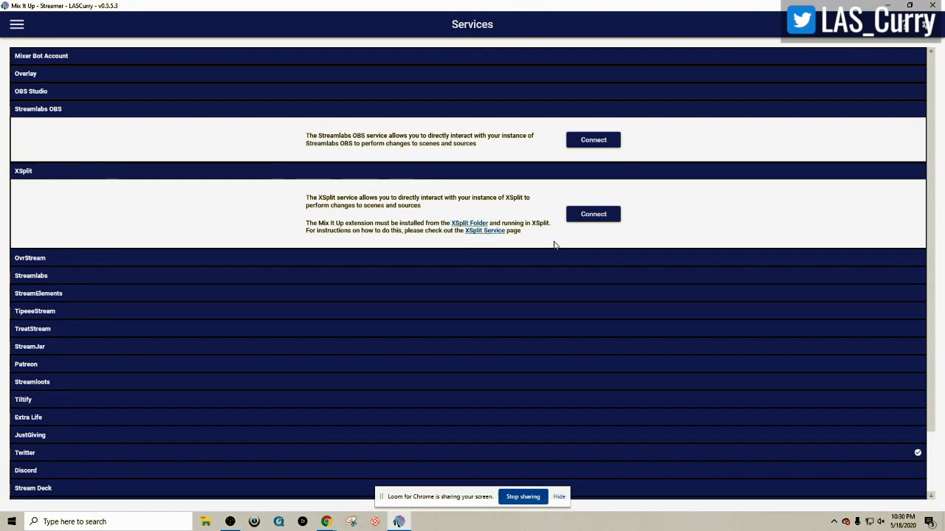
pyautogui.click(31, 172)
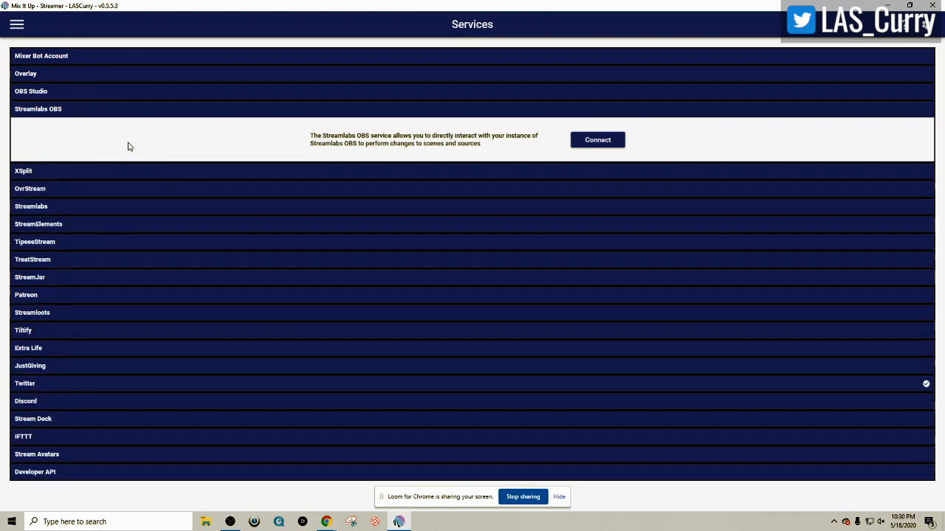
# Step: Expand the Streamlabs service, log in to connect it, and close the login confirmation page
pyautogui.click(102, 210)
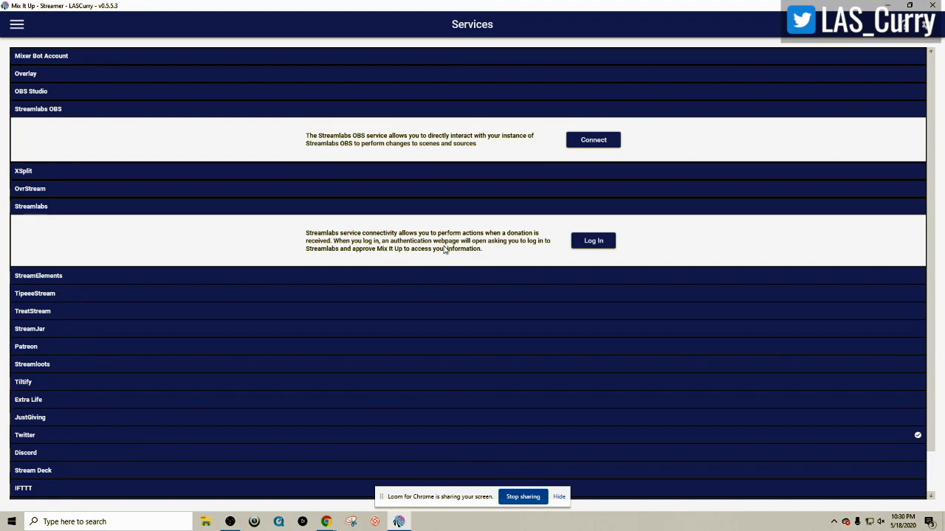
pyautogui.click(587, 245)
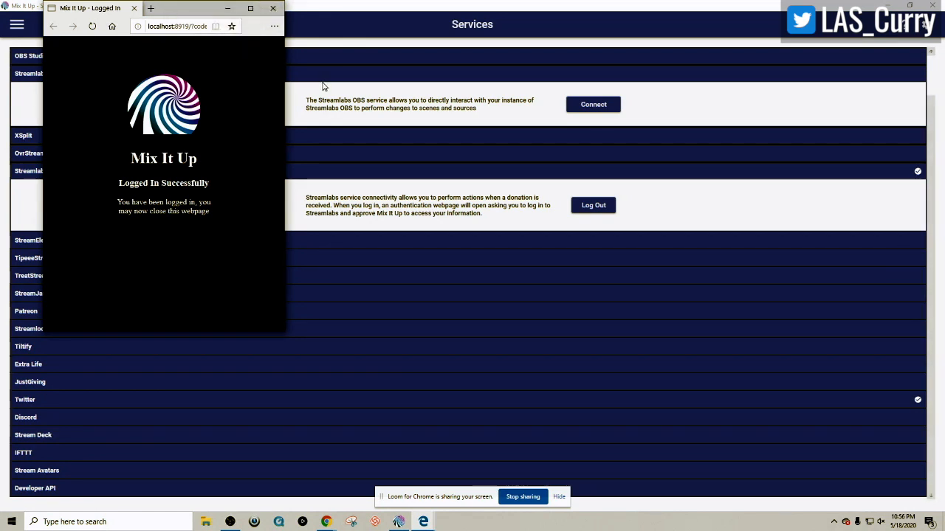
pyautogui.click(273, 8)
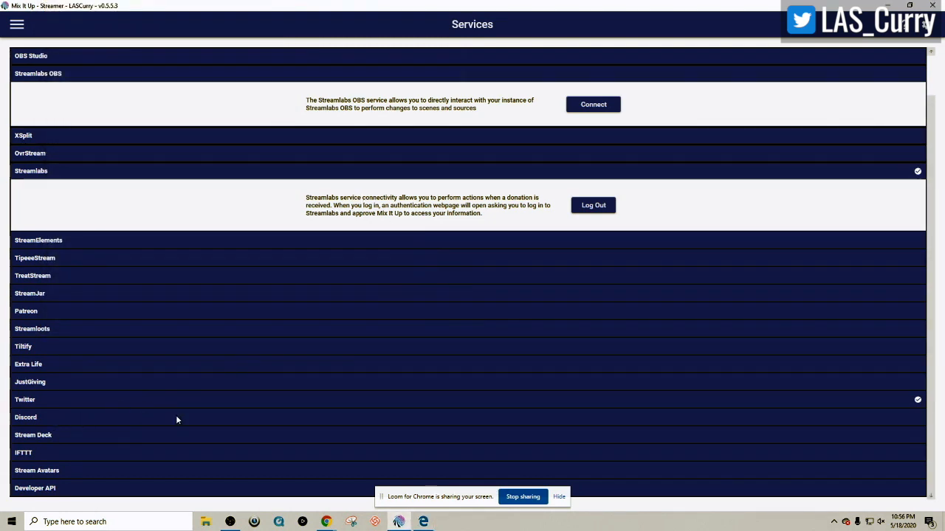
# Step: Expand the Twitter, Discord and Stream Deck services to review their connection options
pyautogui.click(233, 402)
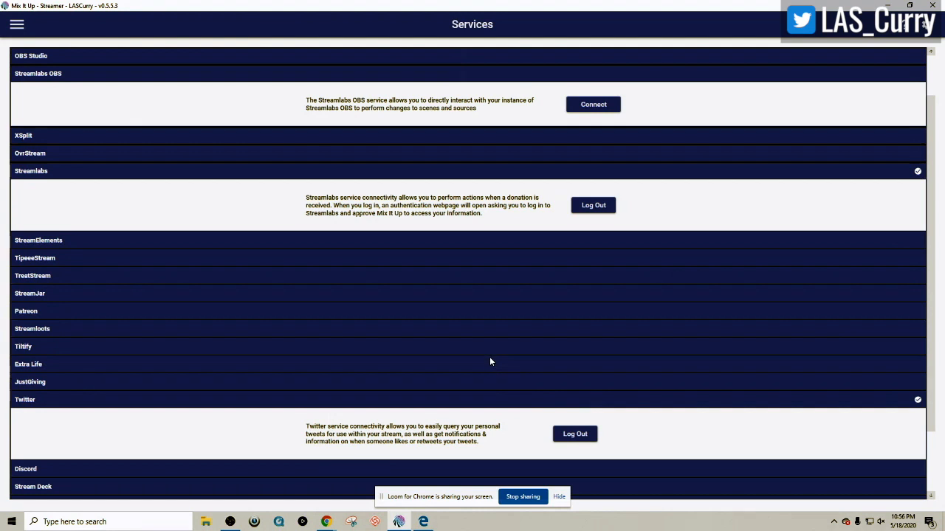
pyautogui.scroll(-3, 489, 358)
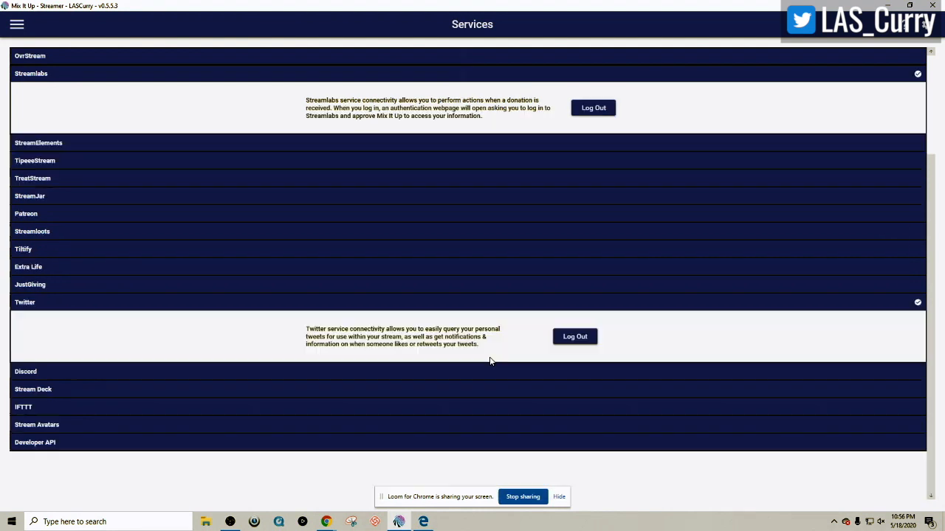
pyautogui.click(343, 372)
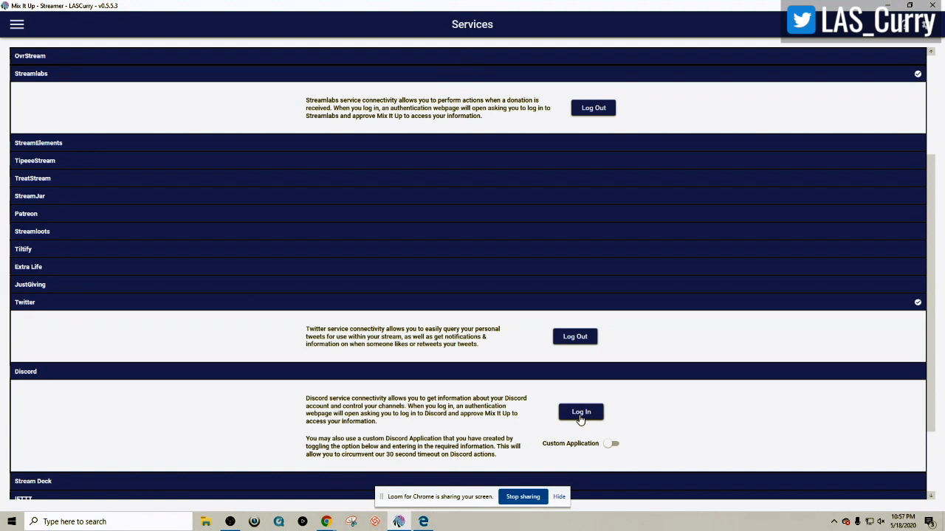
pyautogui.scroll(-3, 493, 405)
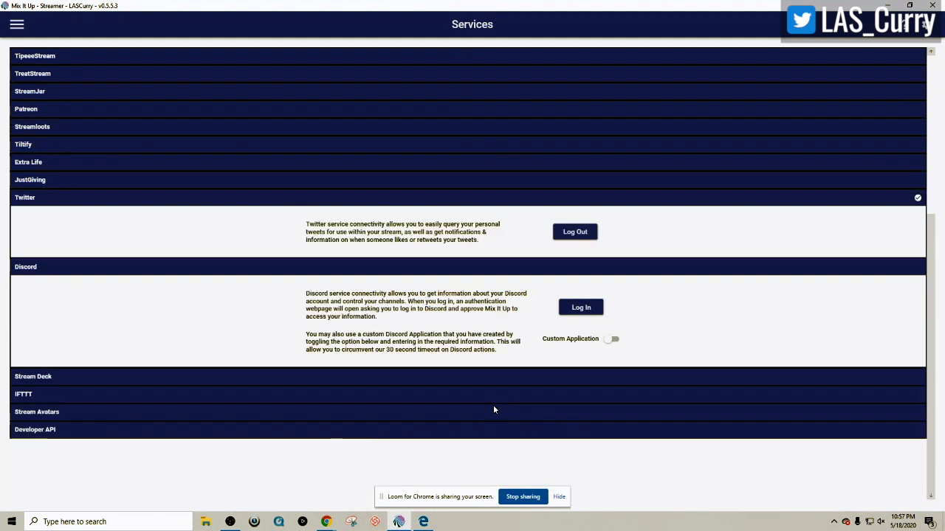
pyautogui.click(336, 378)
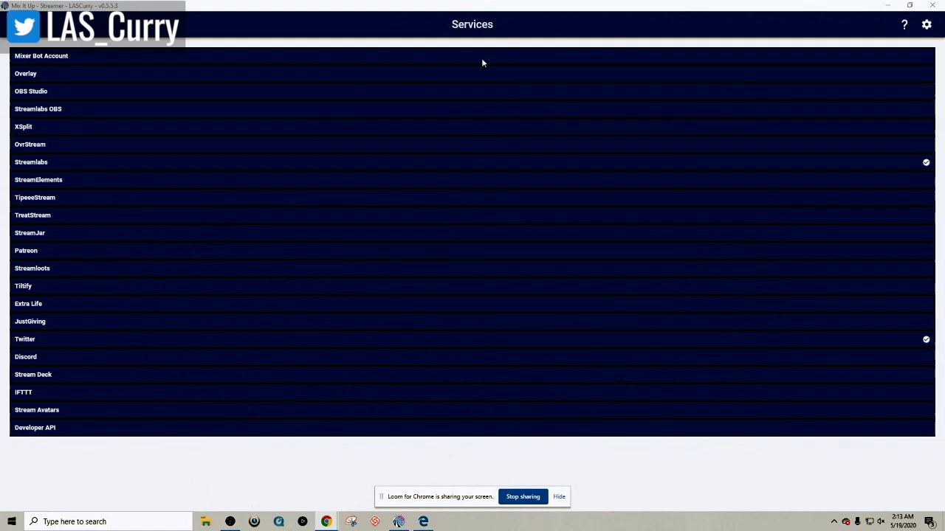
# Step: Open the settings and review the General, Themes & Colors and Chat options
pyautogui.click(927, 25)
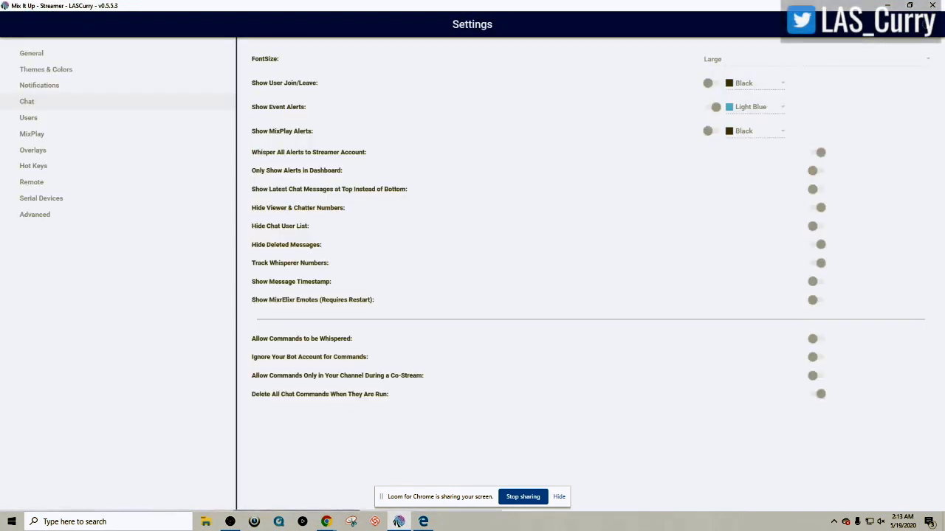
pyautogui.click(45, 59)
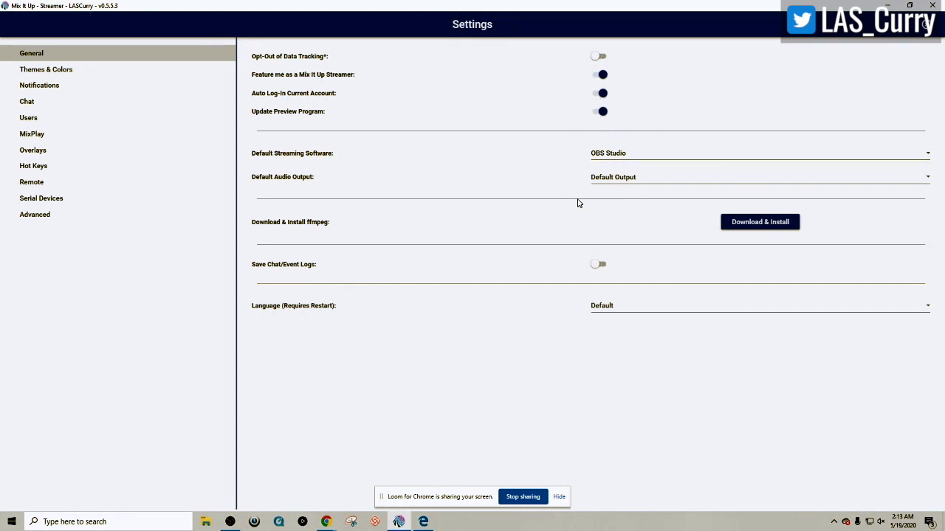
pyautogui.click(35, 73)
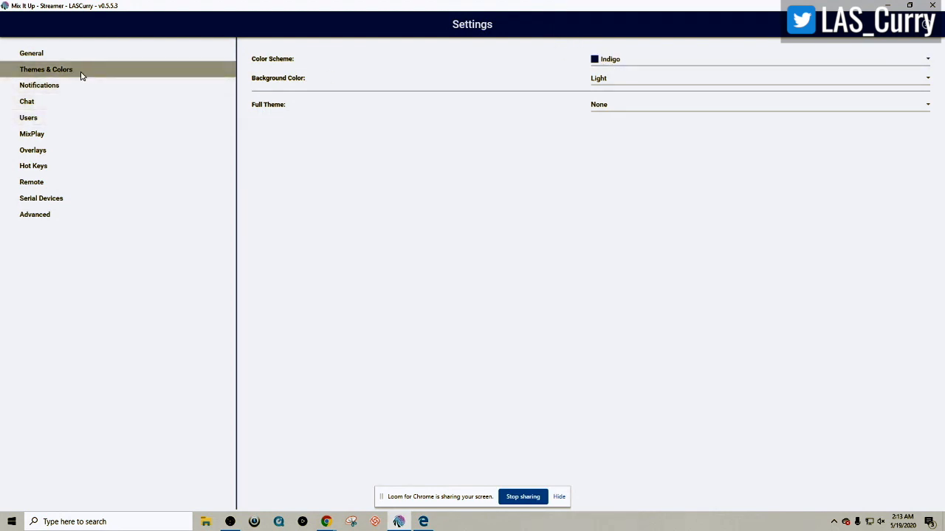
pyautogui.click(67, 103)
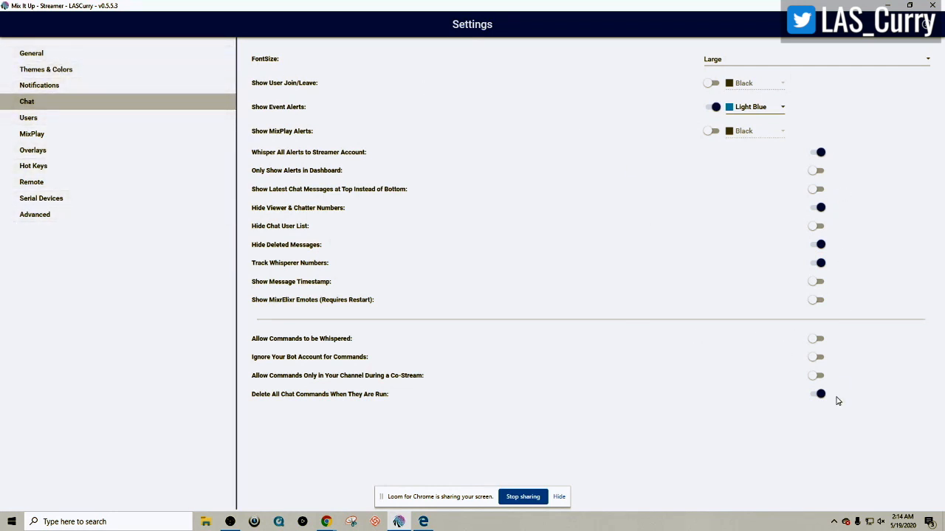
# Step: Leave the settings and restart Mix It Up, accepting the exit confirmation
pyautogui.click(926, 23)
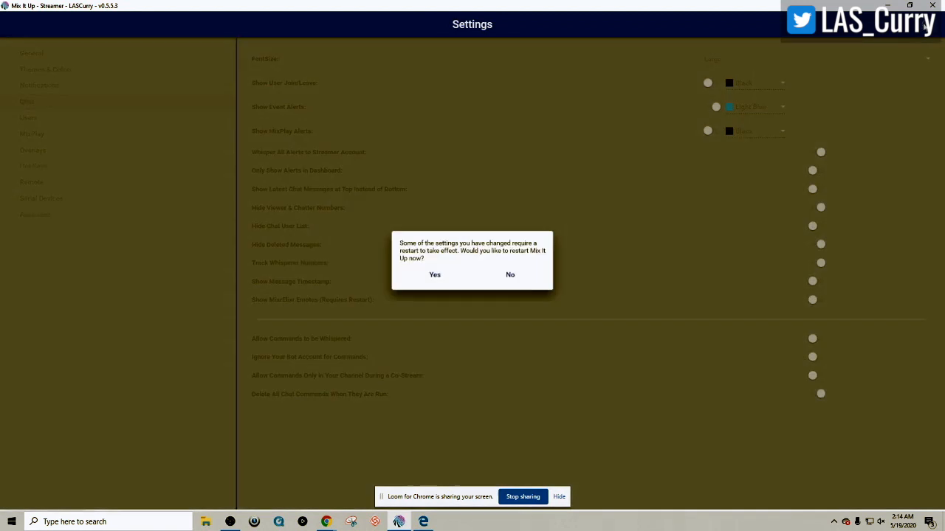
pyautogui.click(439, 278)
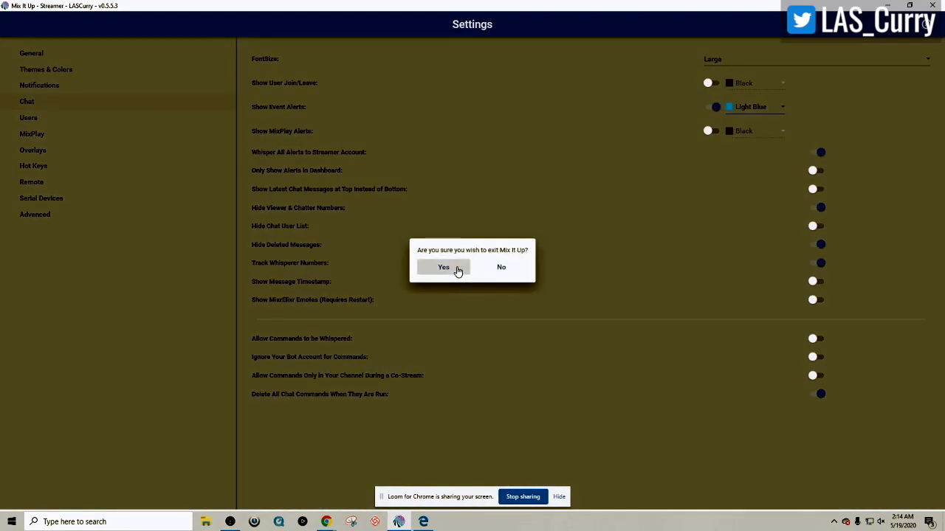
pyautogui.click(456, 268)
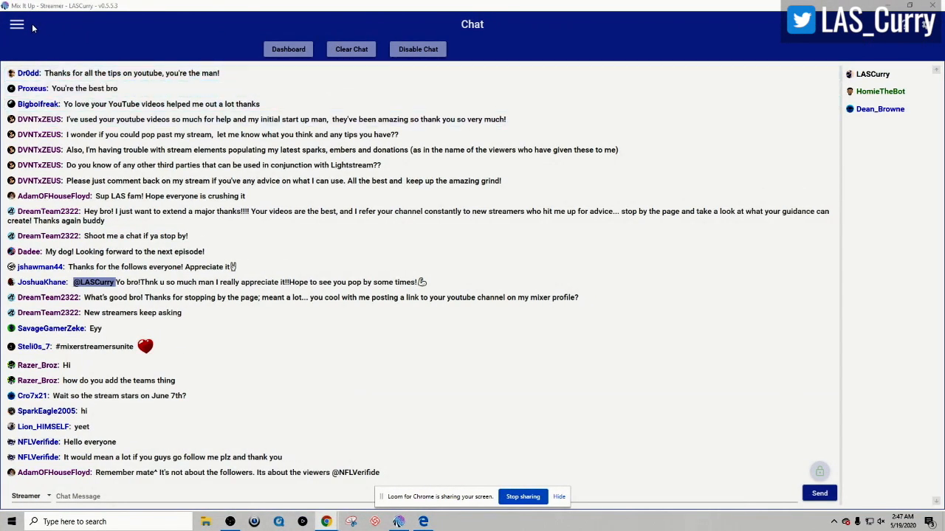
# Step: Go to the Chat page and check the Bot and Streamer choices for sending messages, keeping the current sender
pyautogui.click(20, 26)
pyautogui.click(25, 63)
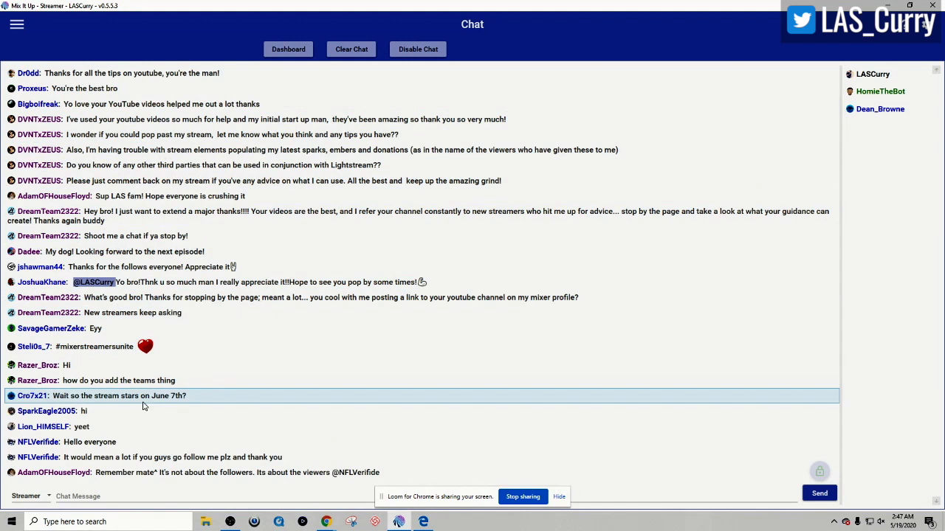
pyautogui.click(48, 499)
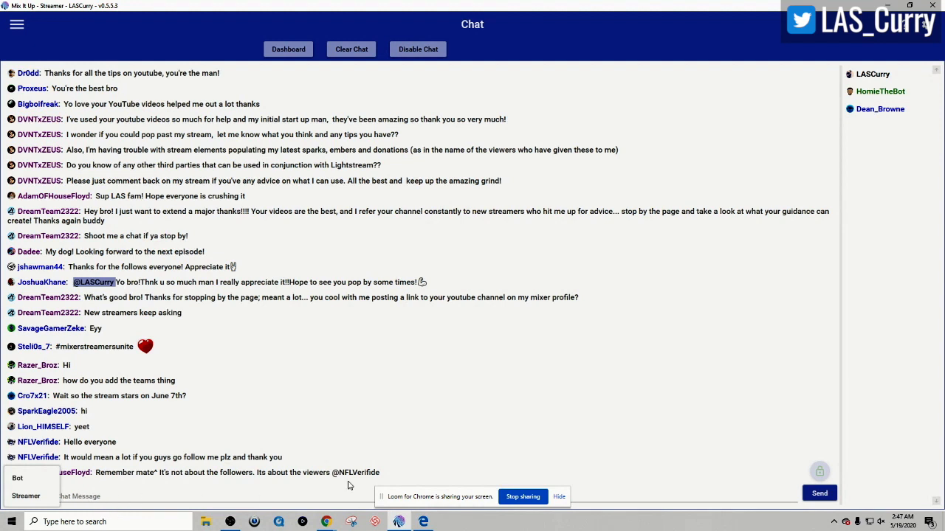
pyautogui.click(664, 396)
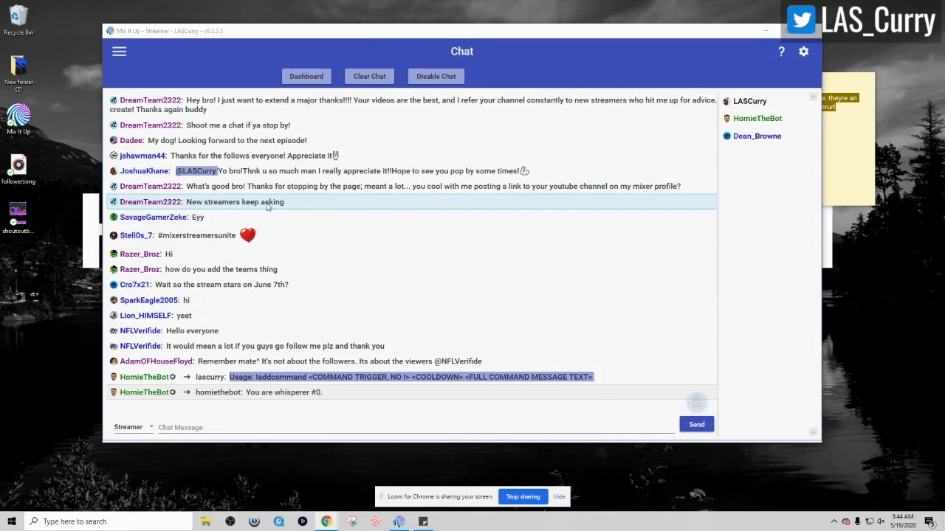
# Step: Go to the Commands page and look through the list of pre-made commands
pyautogui.click(120, 51)
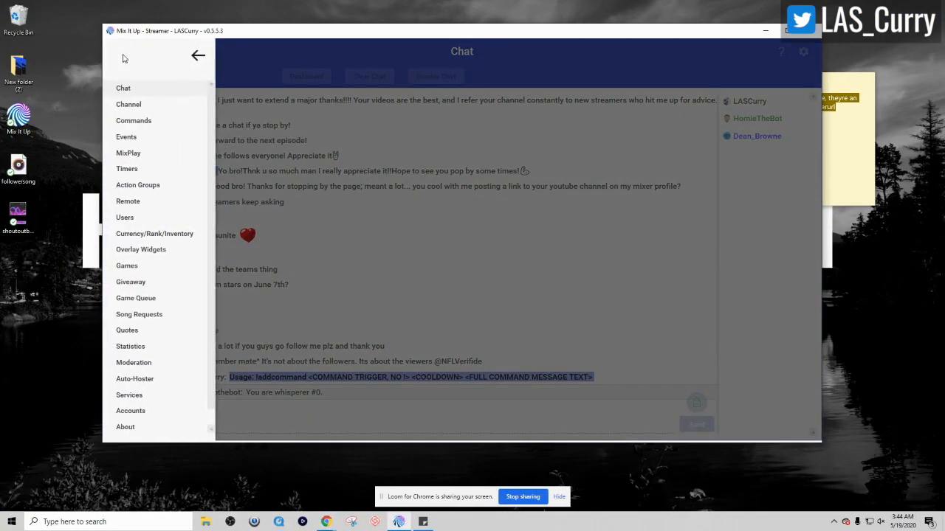
pyautogui.click(137, 126)
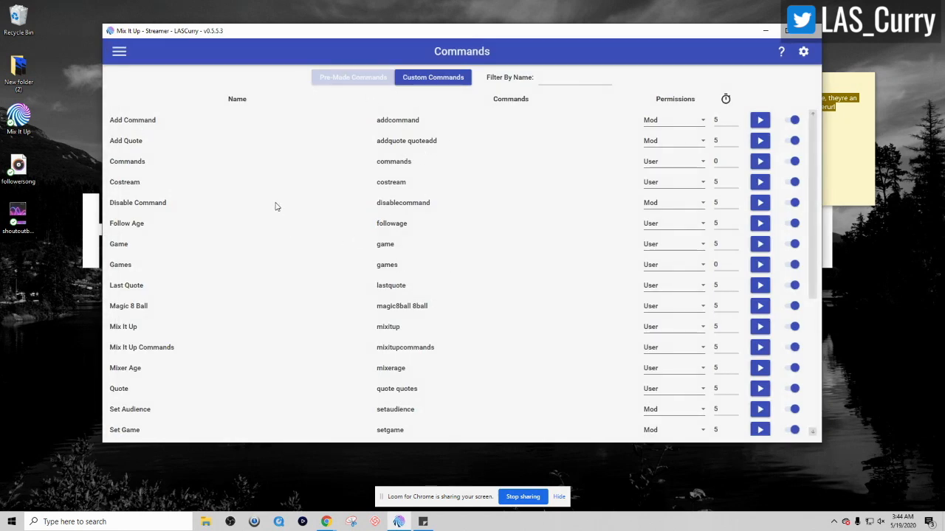
pyautogui.scroll(-1, 275, 207)
pyautogui.scroll(-3, 276, 206)
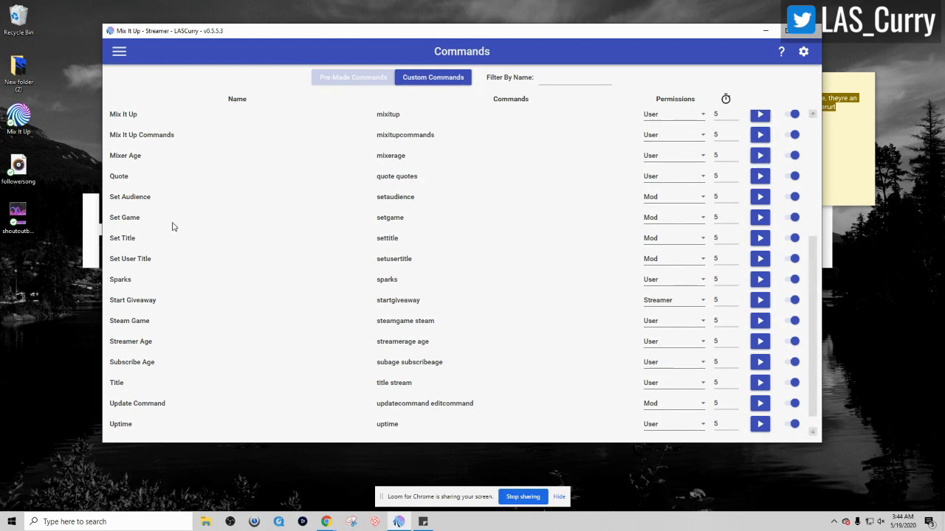
pyautogui.scroll(1, 436, 176)
pyautogui.scroll(4, 440, 181)
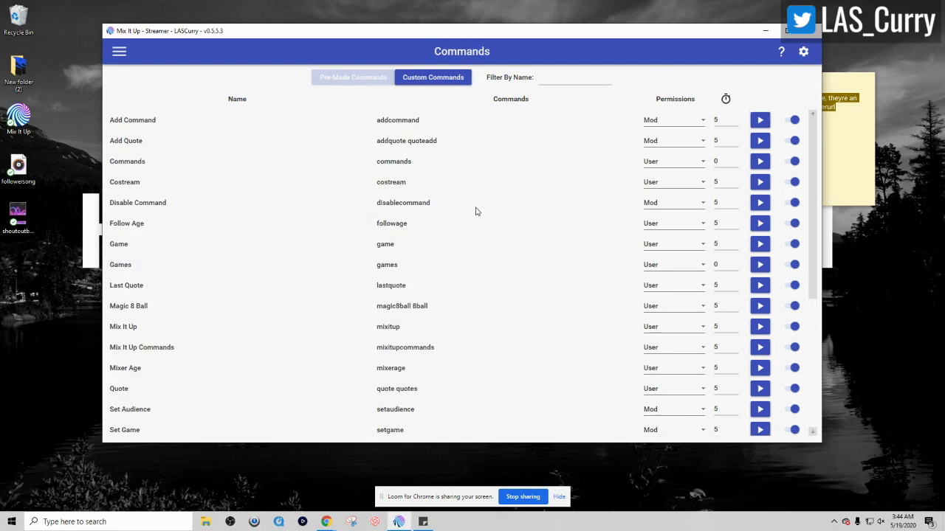
# Step: Switch to the custom commands and start a new Advanced Command
pyautogui.click(440, 84)
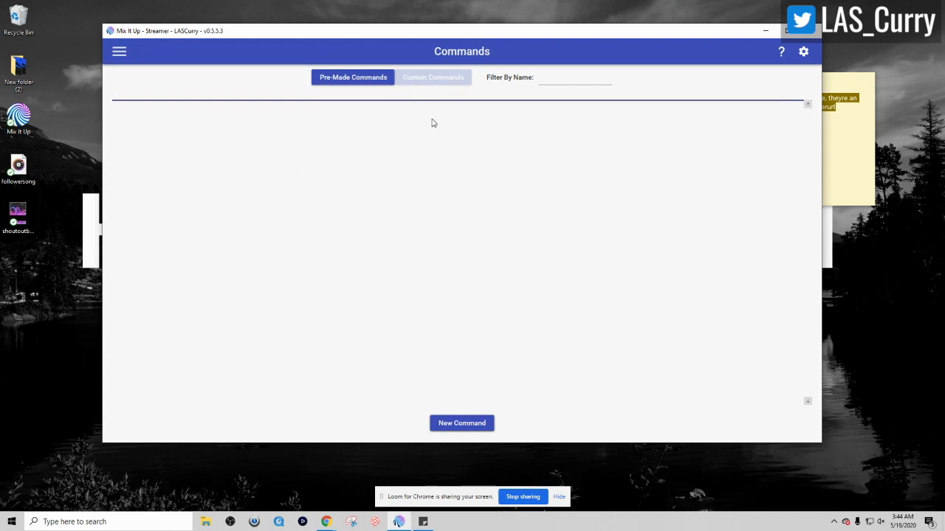
pyautogui.click(450, 426)
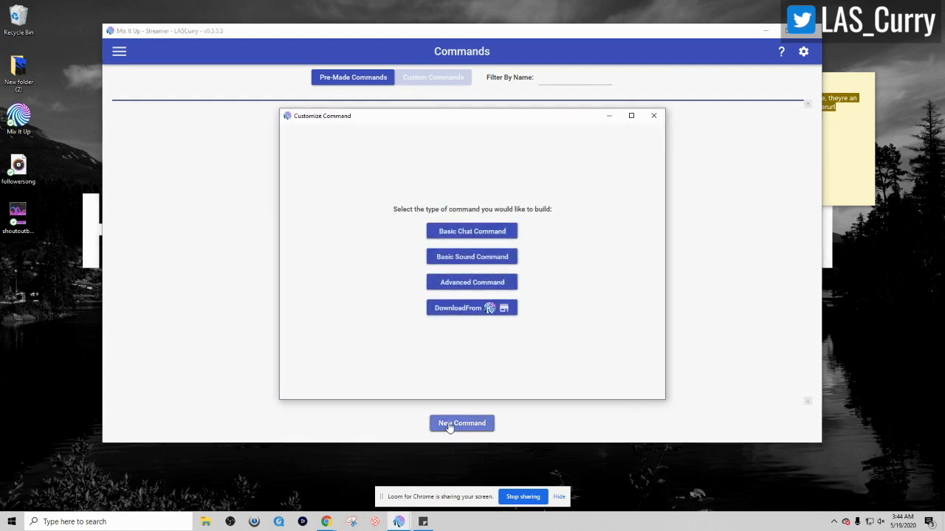
pyautogui.click(464, 287)
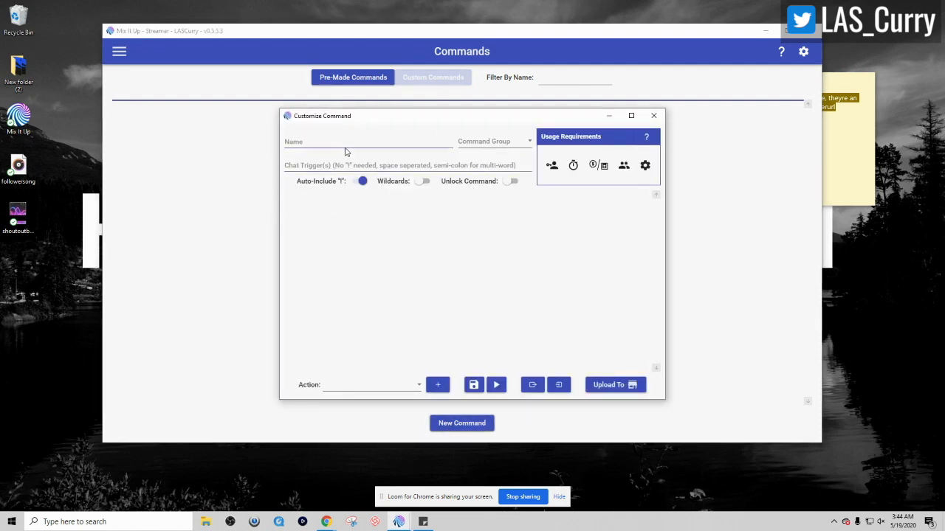
# Step: Name the command Shoutout, assign it to the command group Mods, and set its chat trigger to so
pyautogui.click(309, 140)
pyautogui.write('Shoutout')
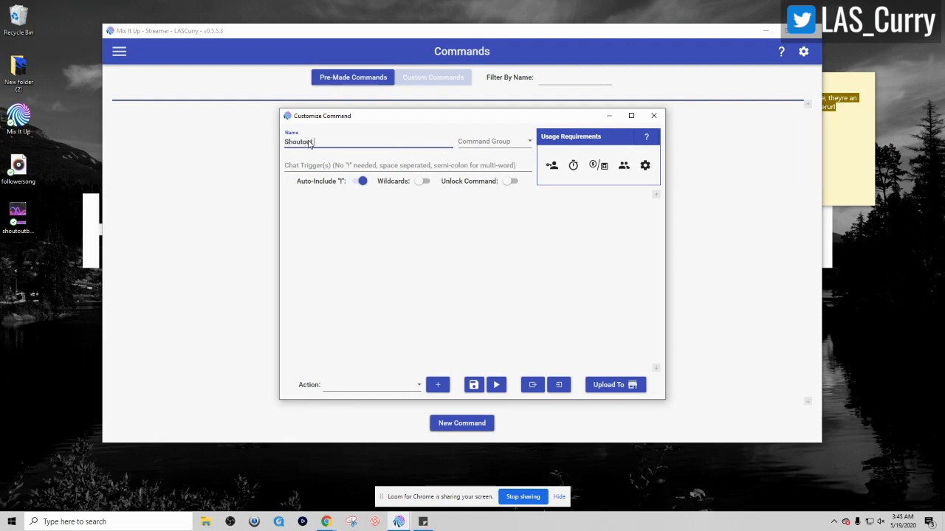
pyautogui.click(491, 142)
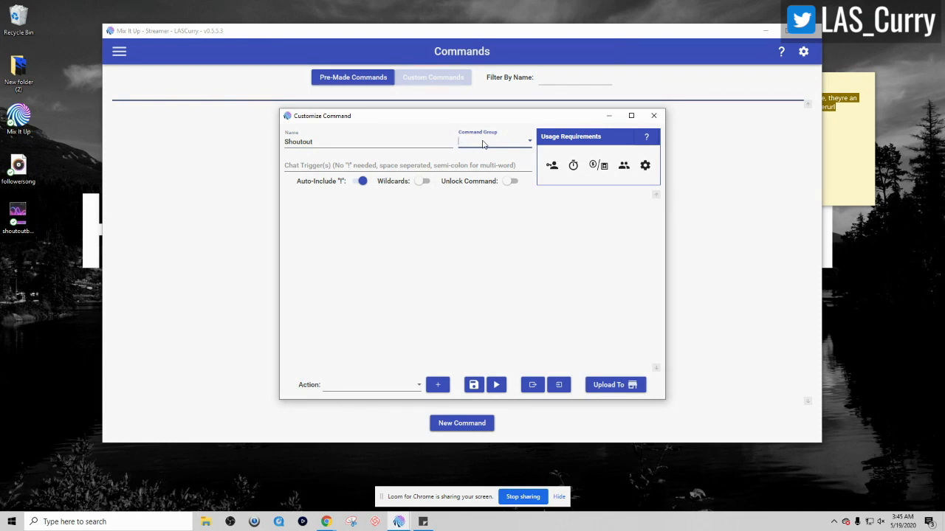
pyautogui.write('Mods')
pyautogui.click(398, 219)
pyautogui.click(289, 165)
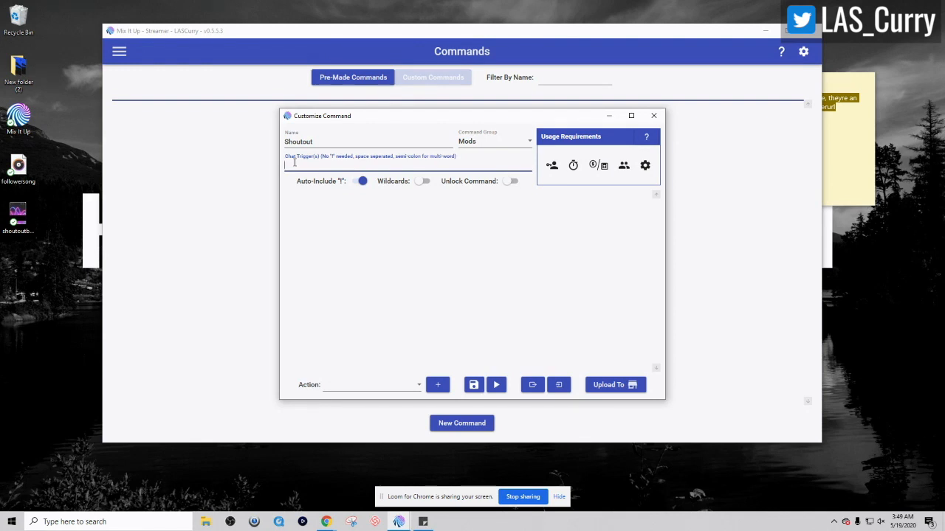
pyautogui.write('so')
# Step: Set the Shoutout command's permission requirement to Mod
pyautogui.click(552, 167)
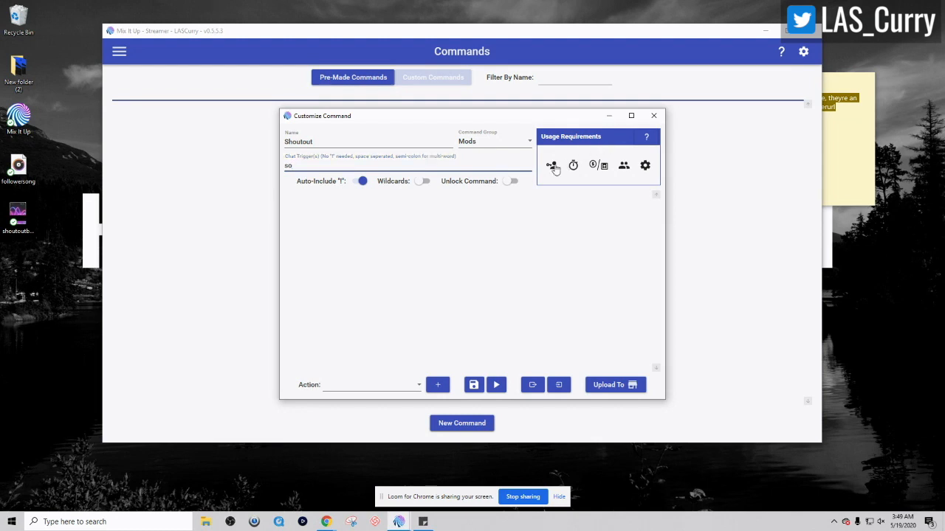
pyautogui.click(565, 196)
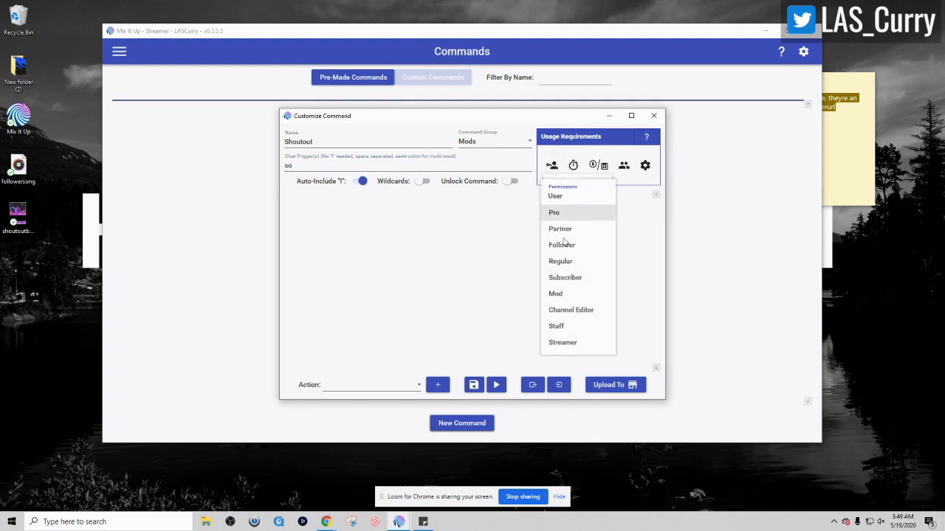
pyautogui.click(559, 294)
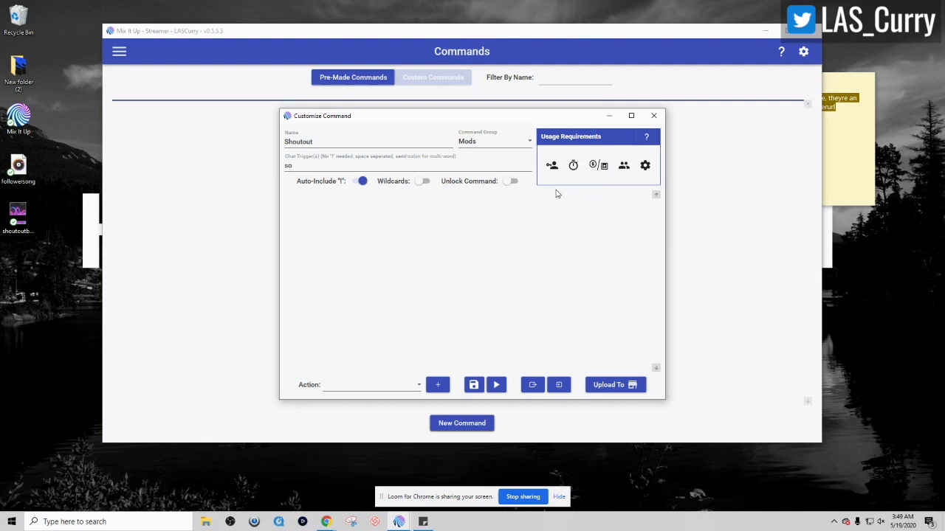
# Step: Review the command's cooldown, currency and required-users usage requirements without changing them
pyautogui.click(574, 166)
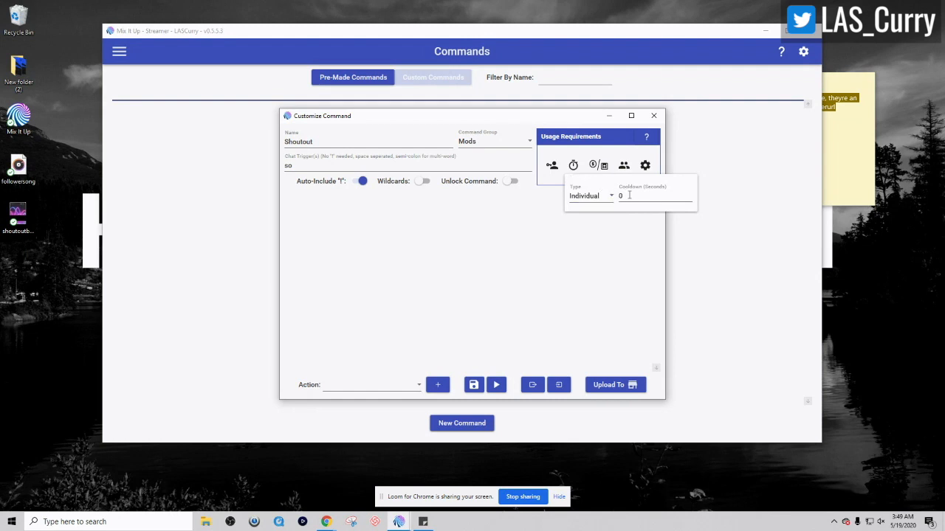
pyautogui.click(602, 169)
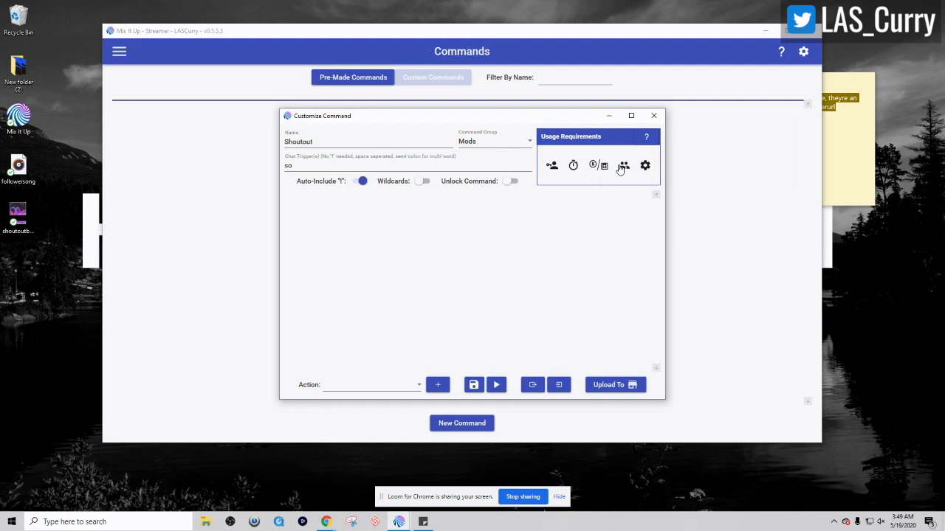
pyautogui.click(624, 167)
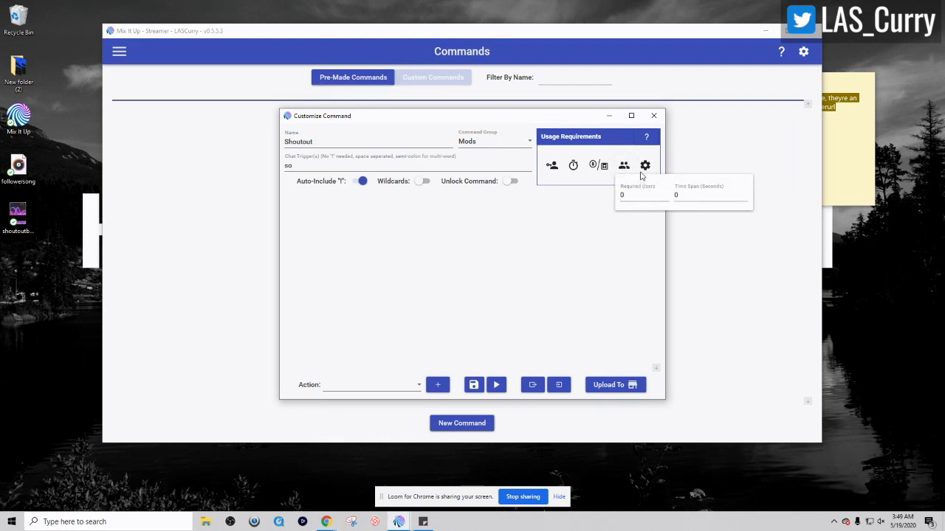
pyautogui.click(544, 258)
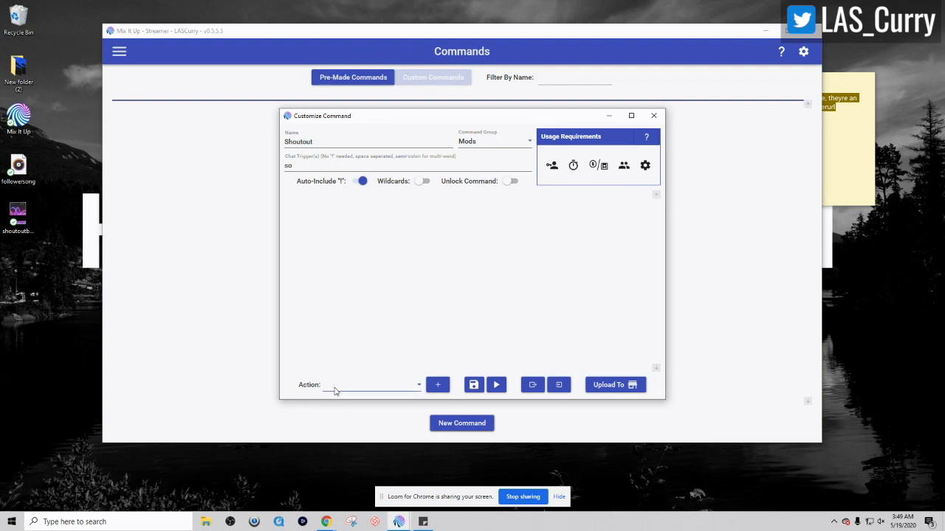
# Step: Add a Chat Message action to the Shoutout command
pyautogui.click(406, 386)
pyautogui.scroll(-3, 375, 377)
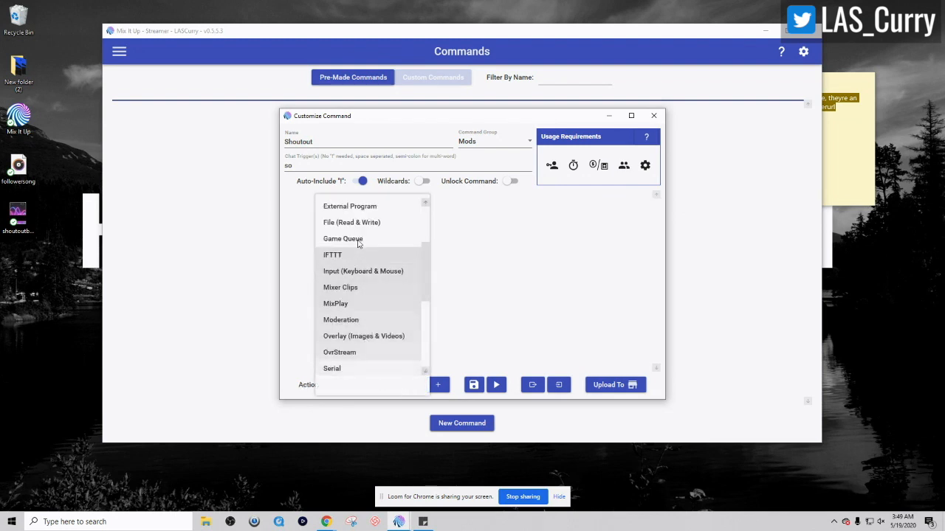
pyautogui.scroll(3, 375, 227)
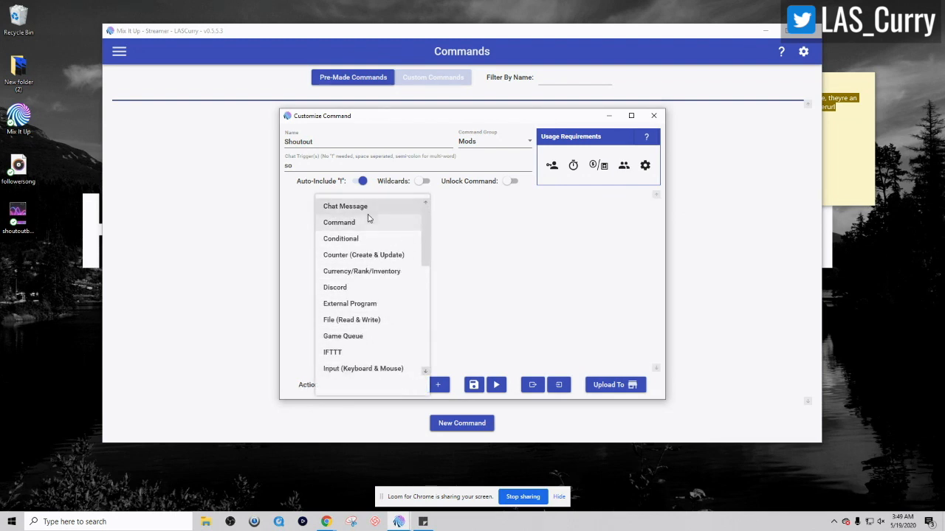
pyautogui.click(348, 206)
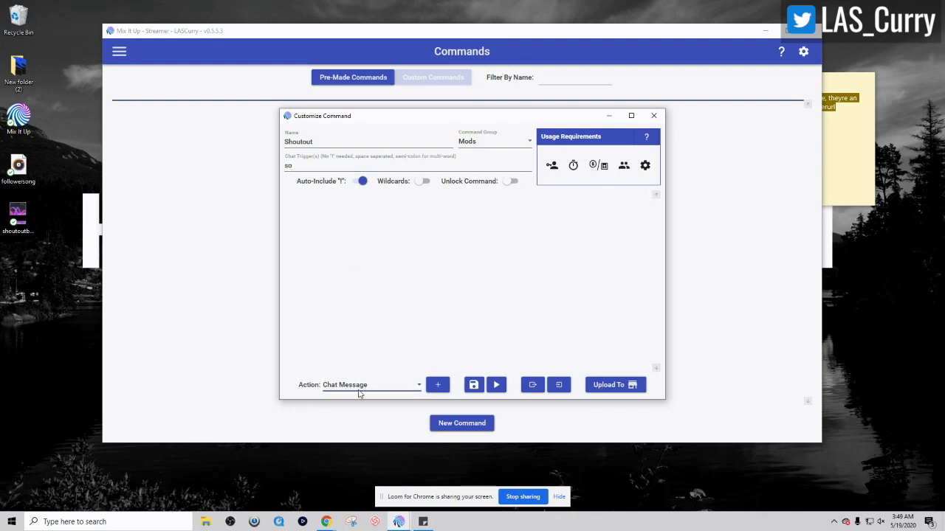
pyautogui.click(438, 385)
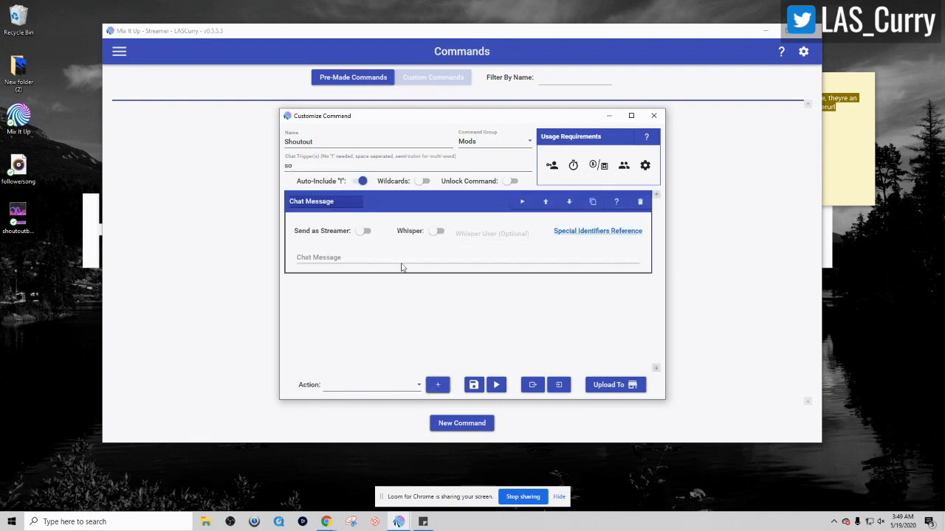
# Step: Send the chat message as Streamer, with the text "Go check out $targetusername, theyre an awesome streamer! $targetuserurl" from the sticky note
pyautogui.click(363, 233)
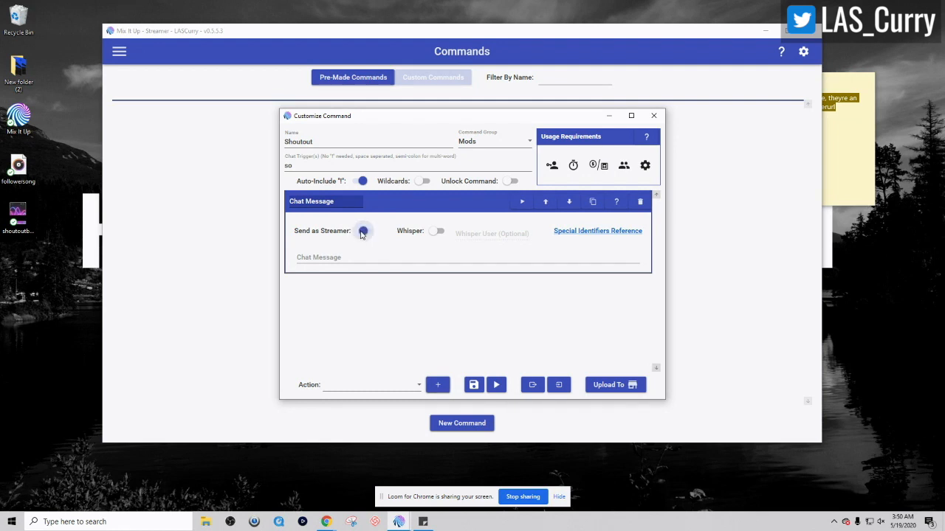
pyautogui.click(419, 523)
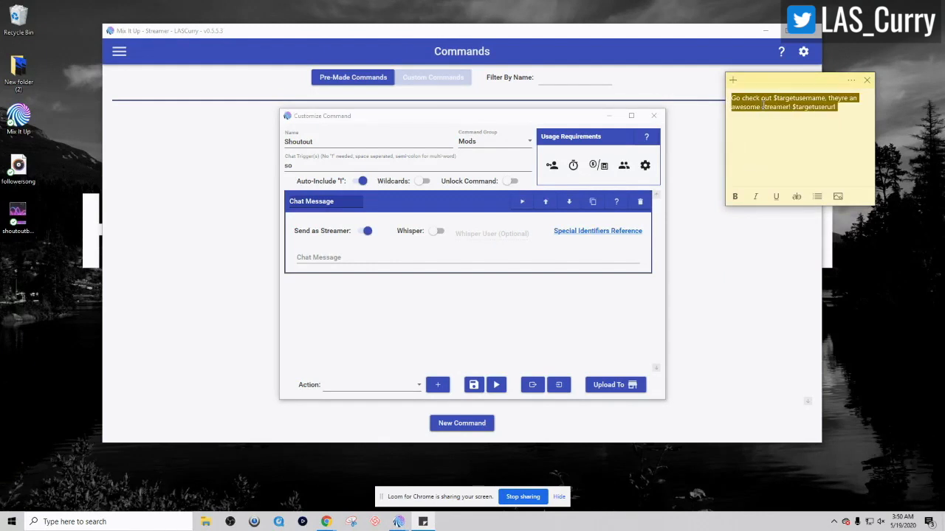
pyautogui.click(359, 257)
pyautogui.write('Go check out $targetusername, theyre an awesome streamer! $targetuserurl')
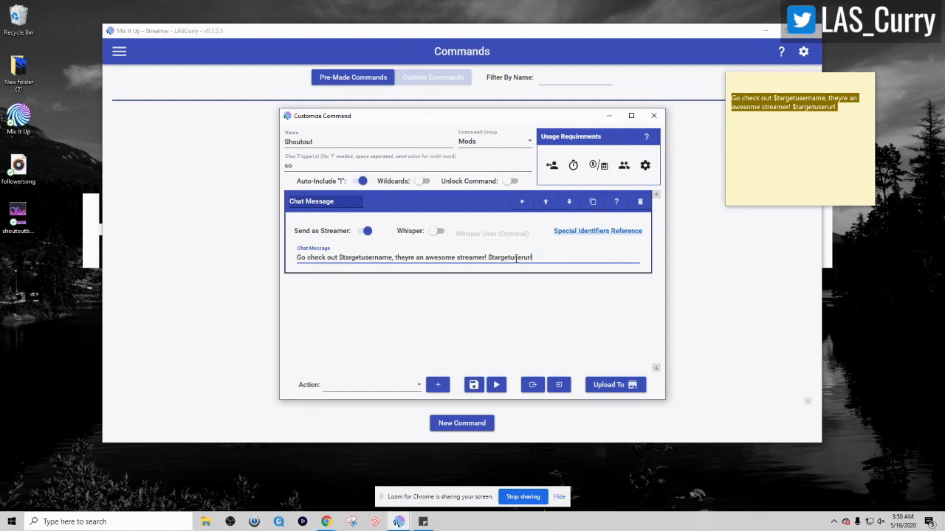
pyautogui.click(782, 77)
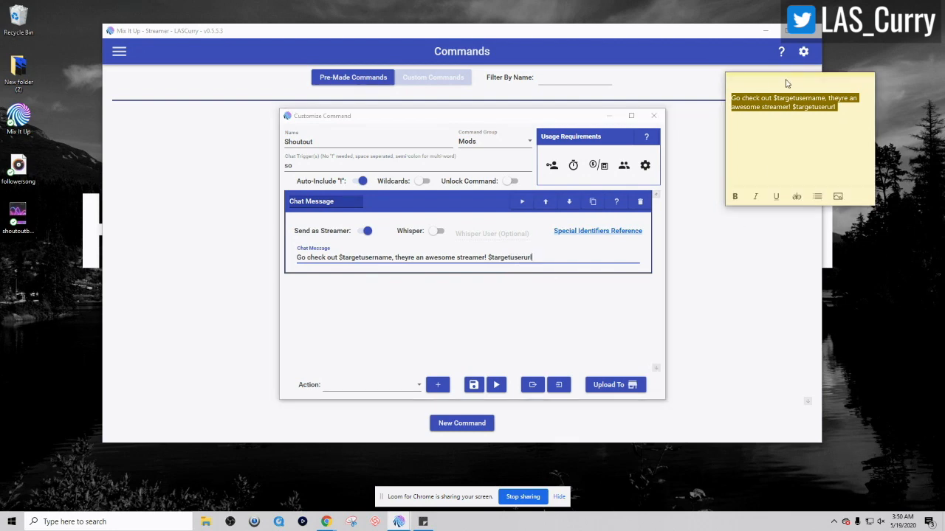
# Step: Open the Special Identifiers reference and examine the General, User and Target identifiers before returning to the command editor
pyautogui.click(595, 235)
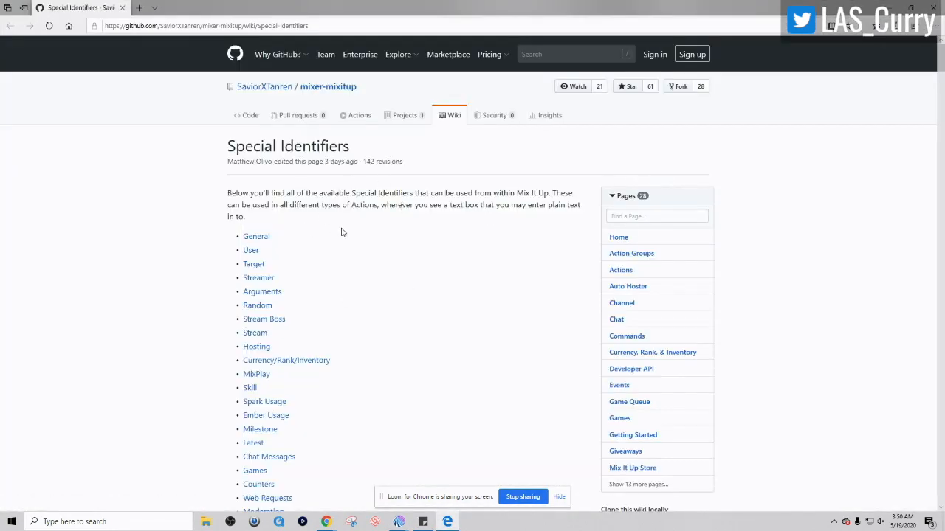
pyautogui.scroll(-8, 325, 267)
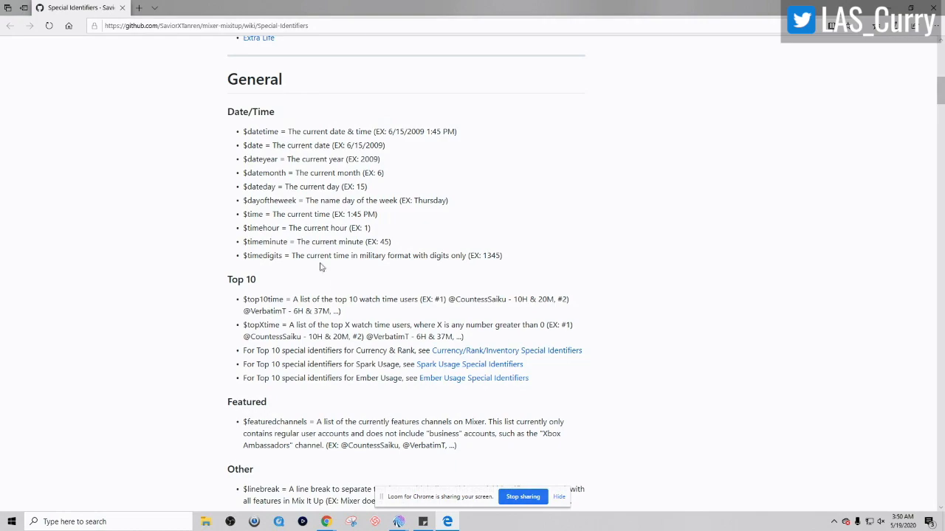
pyautogui.scroll(-6, 332, 251)
pyautogui.scroll(-5, 326, 247)
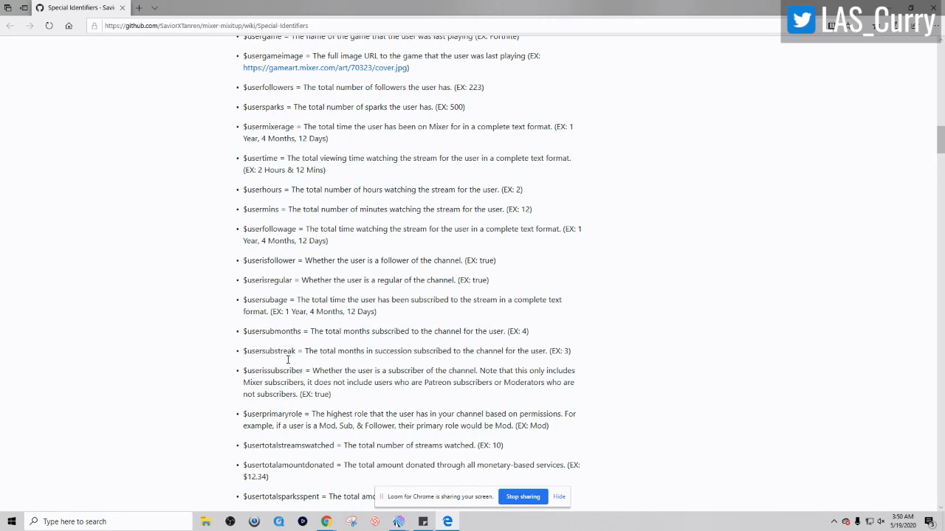
pyautogui.scroll(-10, 275, 347)
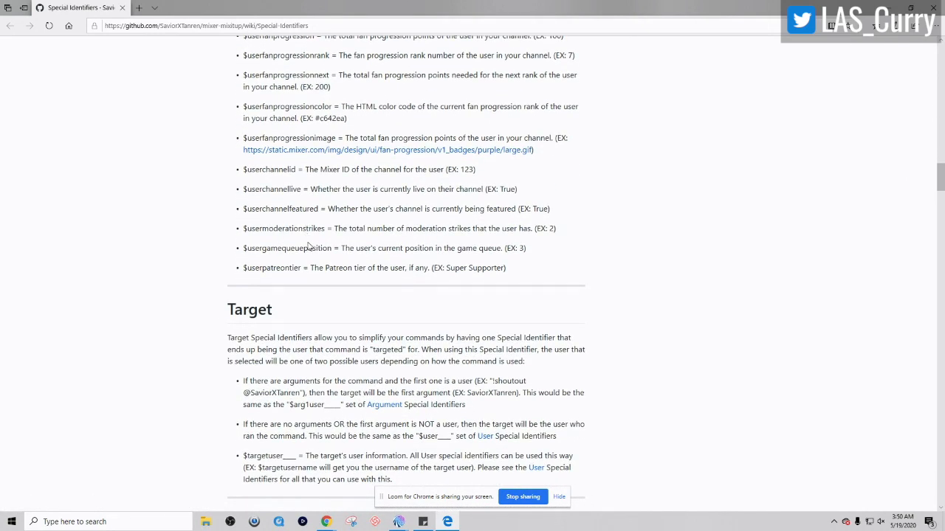
pyautogui.scroll(20, 318, 245)
pyautogui.scroll(15, 390, 245)
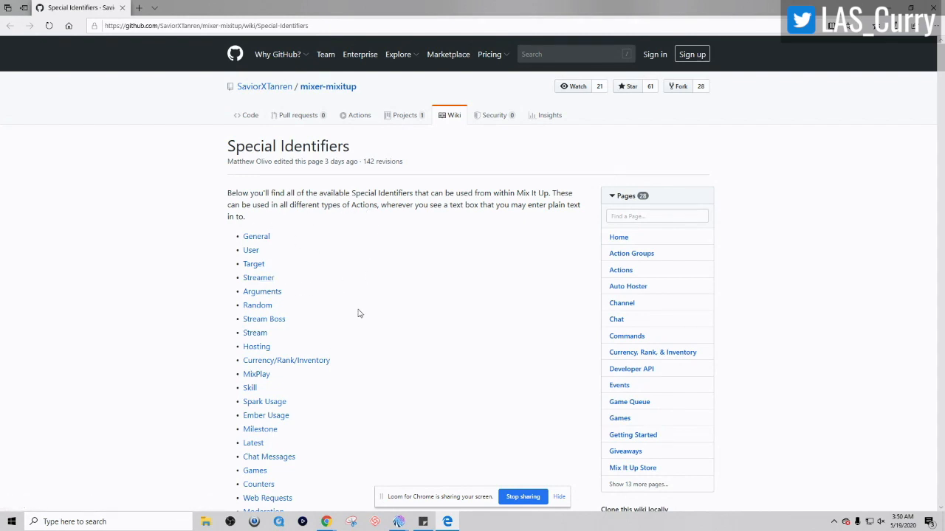
pyautogui.hotkey('alt', 'Tab')
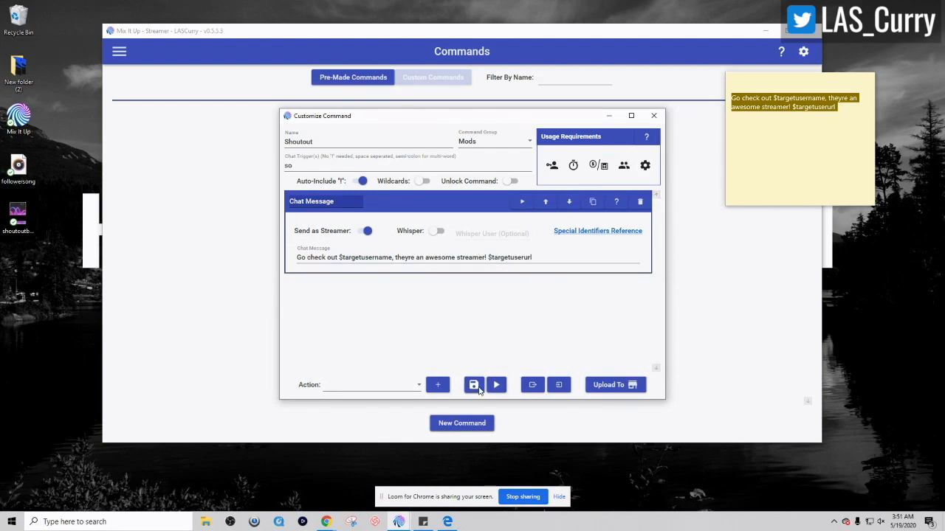
# Step: Save the Shoutout command and test-run it from the Mods group
pyautogui.click(475, 385)
pyautogui.moveTo(785, 80); pyautogui.dragTo(885, 134)
pyautogui.click(673, 41)
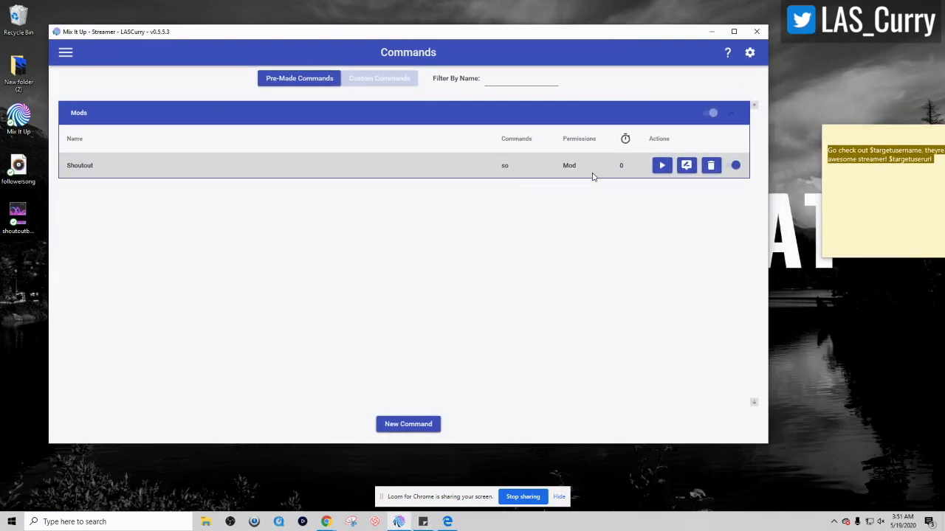
pyautogui.click(660, 166)
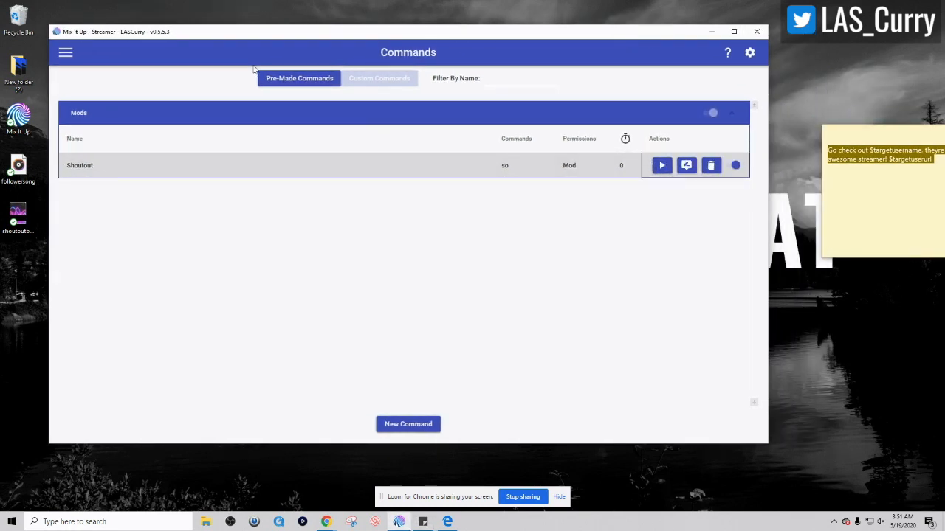
# Step: View the Chat page and the list of channel events on the Events page
pyautogui.click(73, 53)
pyautogui.click(77, 91)
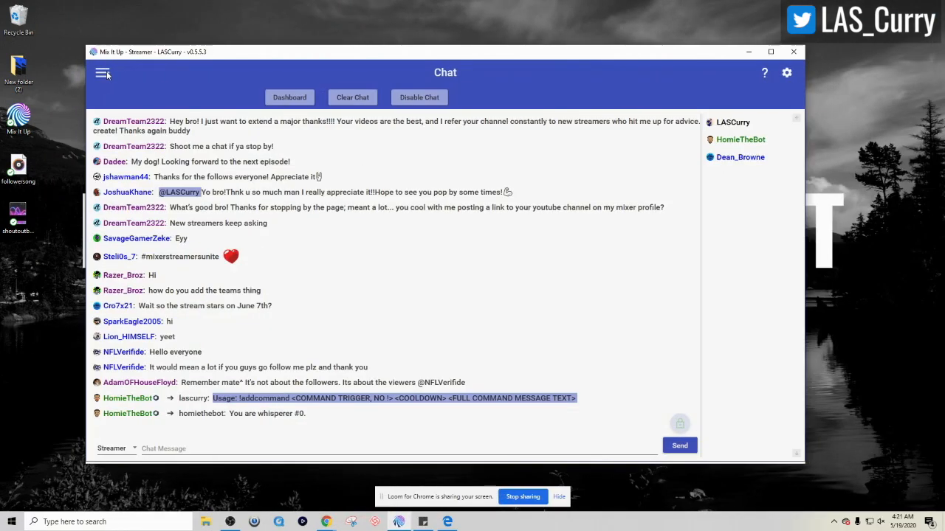
pyautogui.click(102, 73)
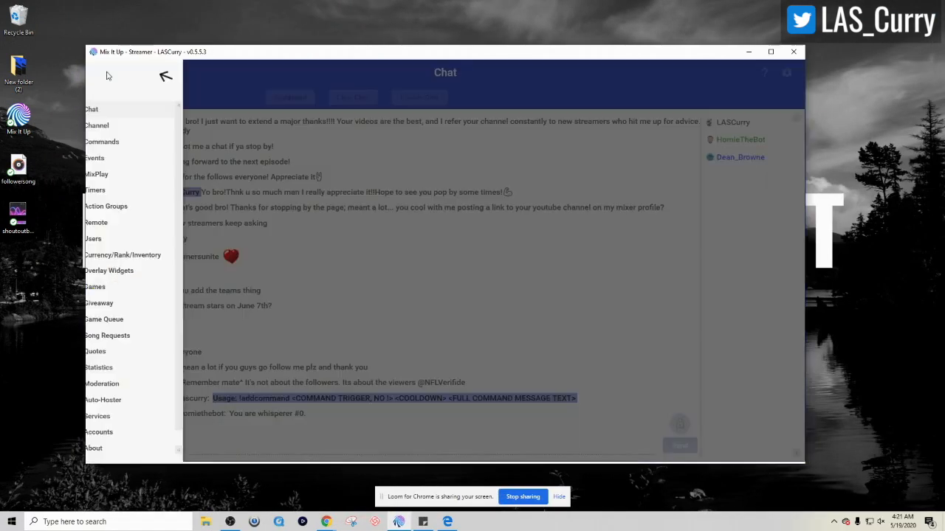
pyautogui.click(124, 159)
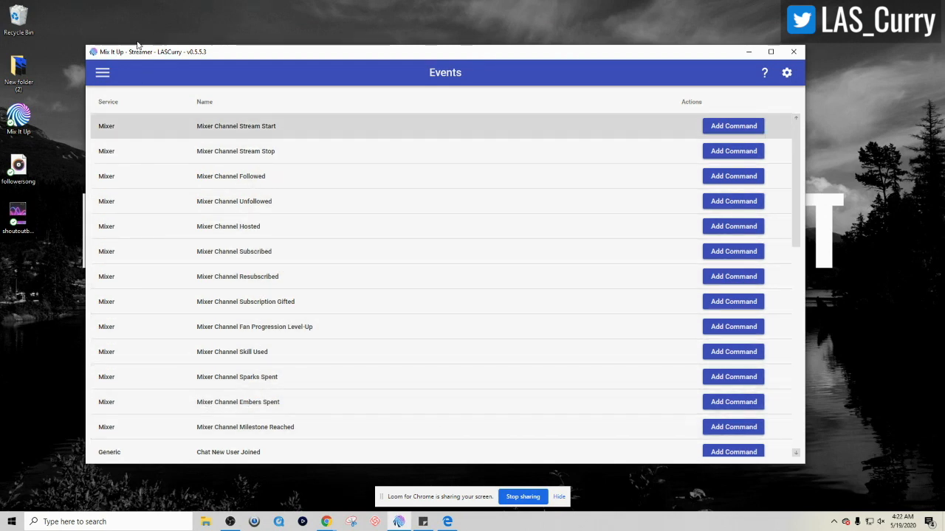
pyautogui.click(102, 72)
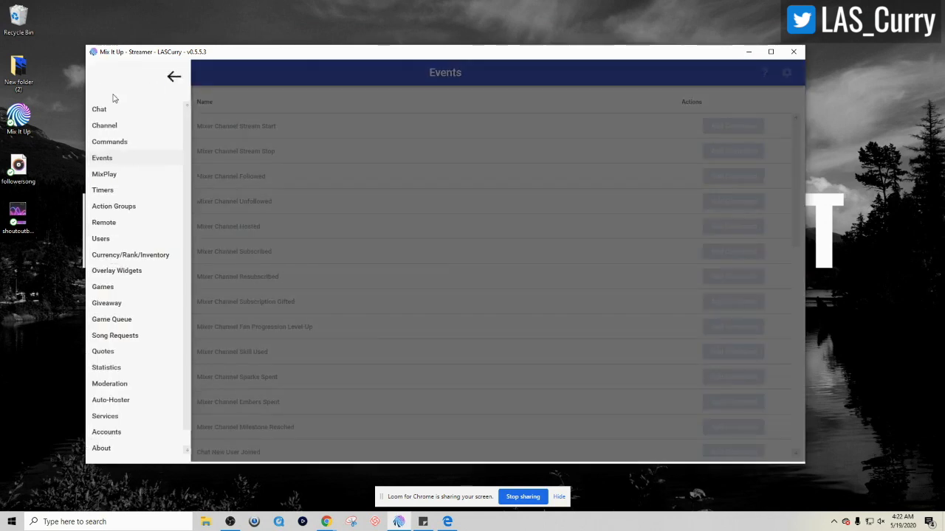
pyautogui.click(124, 418)
pyautogui.click(204, 124)
pyautogui.click(371, 159)
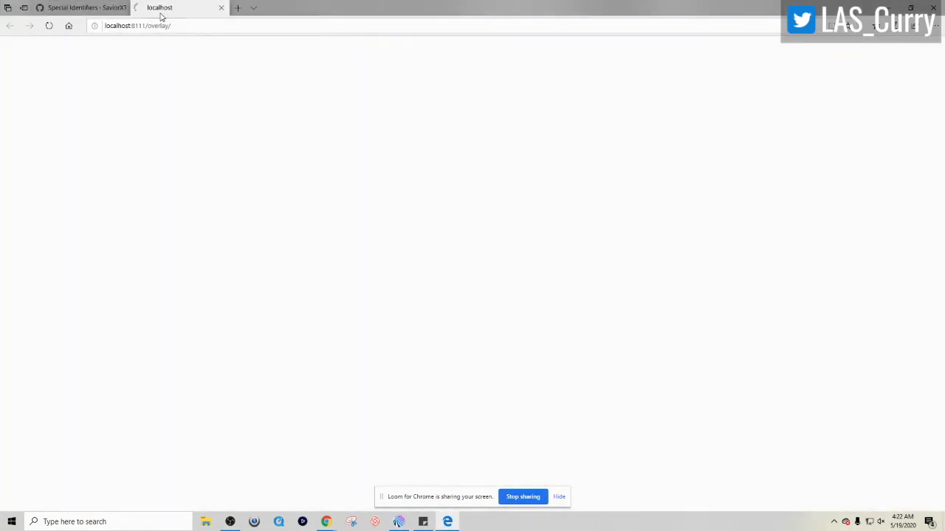
pyautogui.click(174, 26)
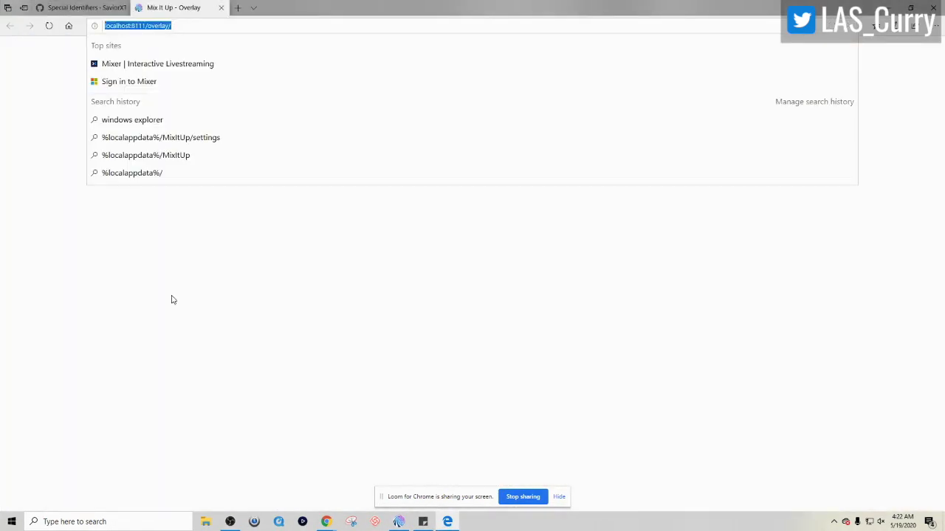
# Step: Switch to OBS and check the URL in the Mixitup browser source's properties
pyautogui.click(230, 522)
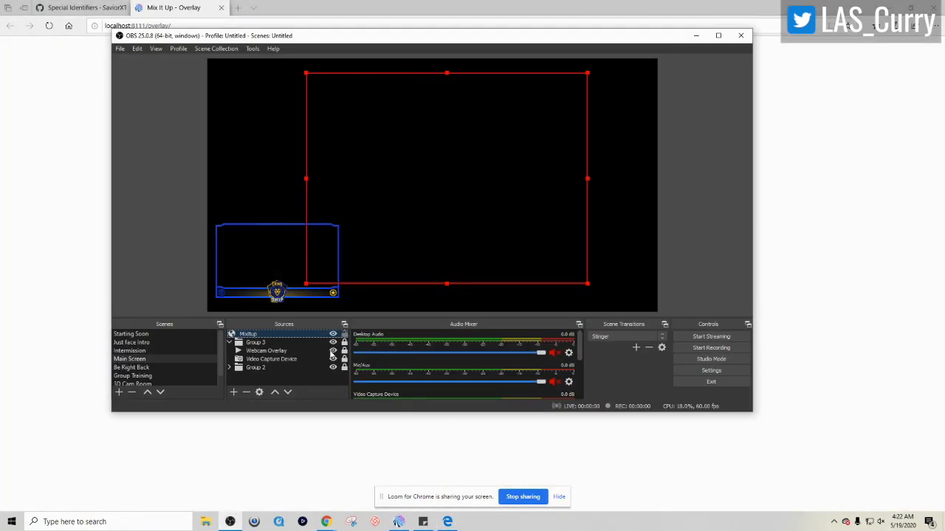
pyautogui.doubleClick(249, 334)
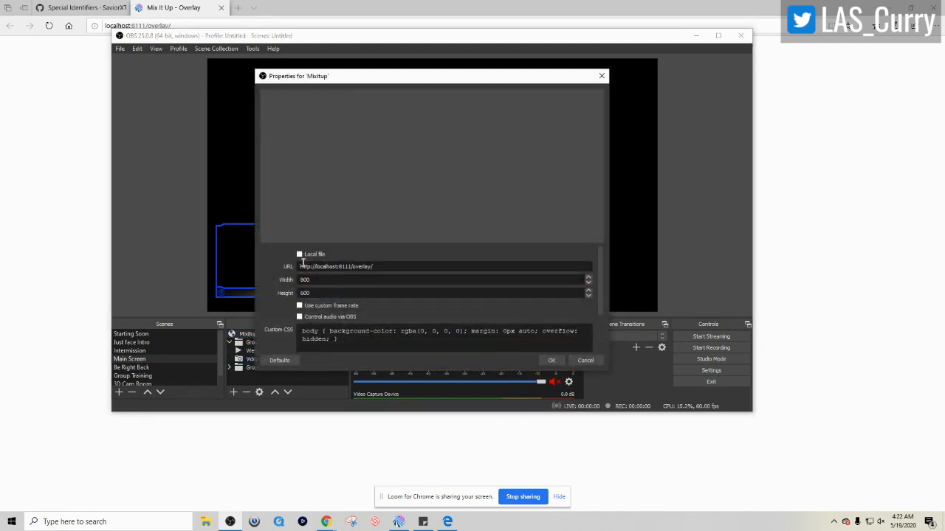
pyautogui.click(552, 360)
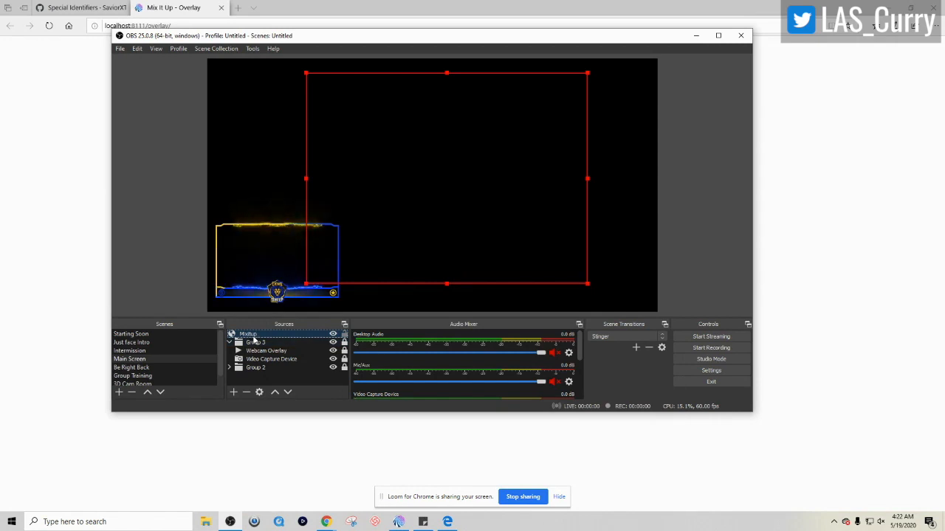
pyautogui.click(293, 497)
# Step: Switch back to Mix It Up, check the Overlay's streaming software source name and test the overlay connection
pyautogui.click(399, 522)
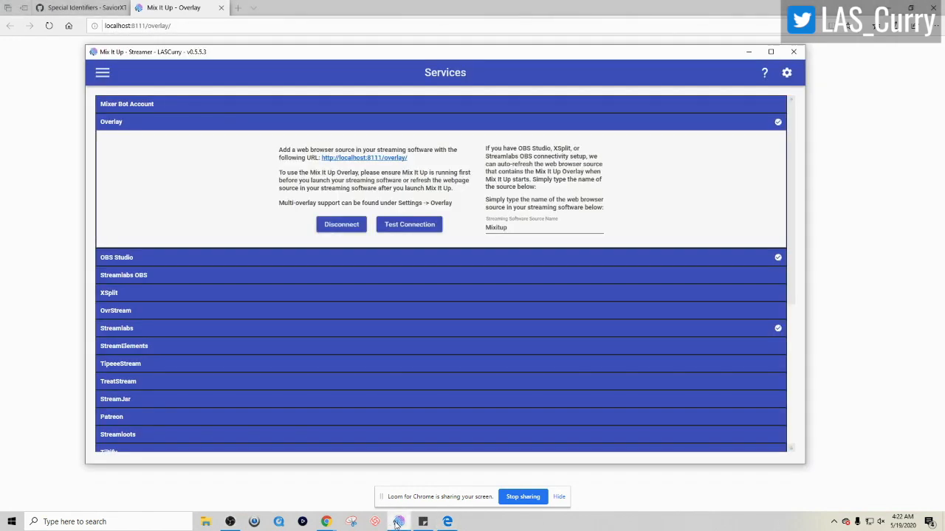
pyautogui.click(506, 227)
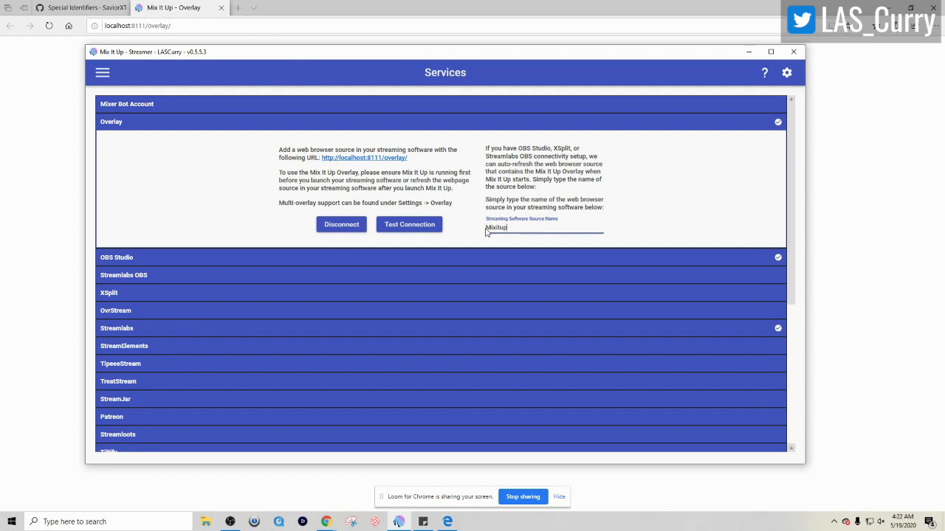
pyautogui.click(380, 234)
pyautogui.click(448, 274)
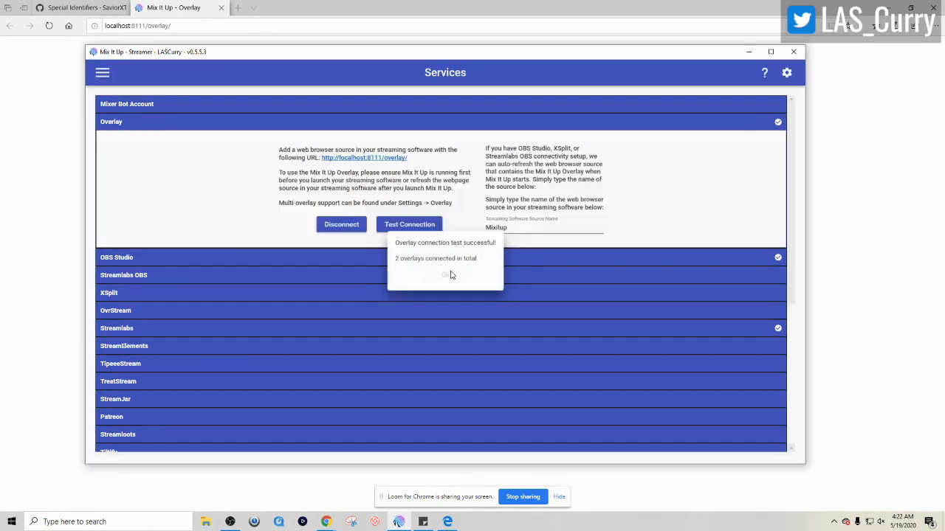
# Step: Start an Advanced Command for the Mixer Channel Embers Spent event
pyautogui.click(101, 73)
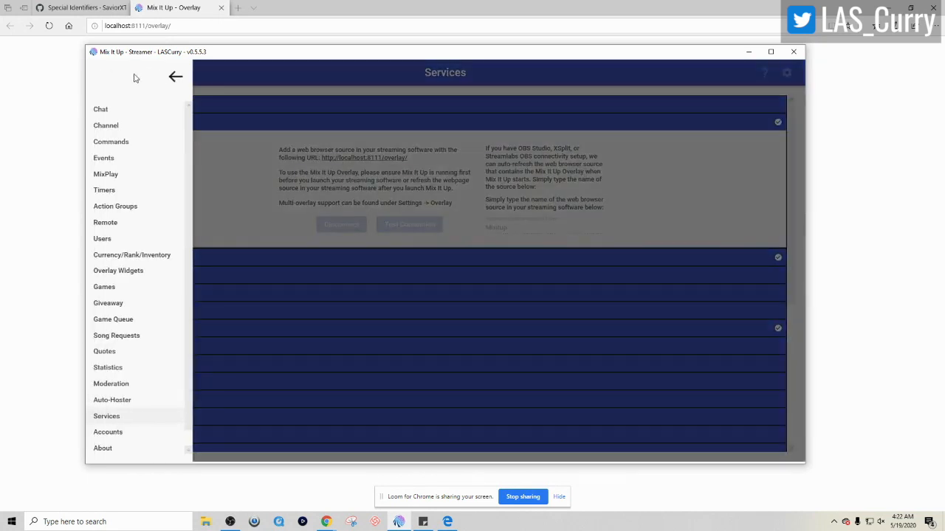
pyautogui.click(132, 156)
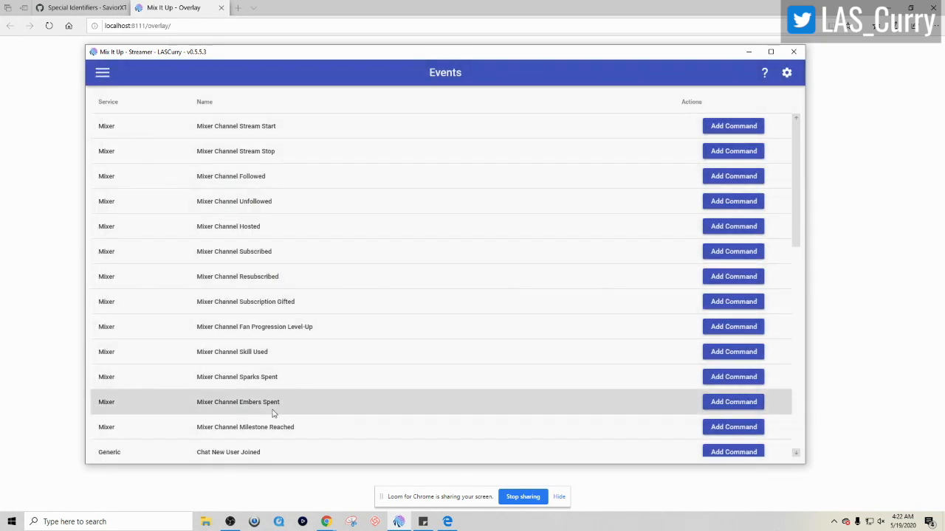
pyautogui.click(731, 405)
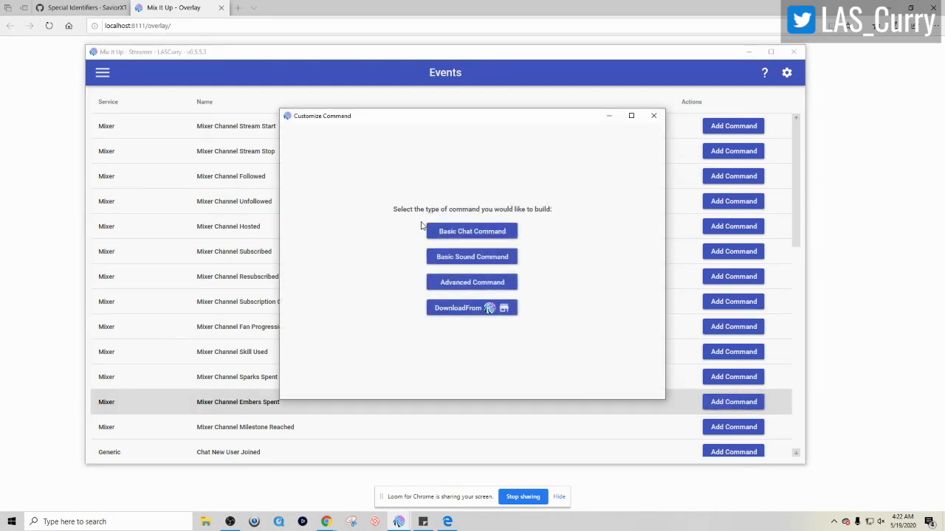
pyautogui.click(468, 285)
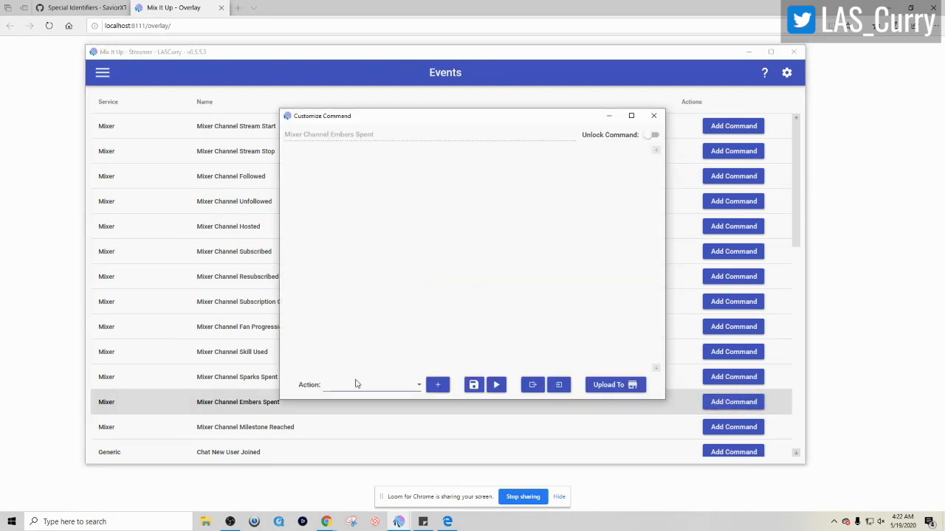
# Step: Add an Overlay (Images & Videos) action of type Image to the Mixer Channel Embers Spent command
pyautogui.click(415, 386)
pyautogui.scroll(-2, 415, 347)
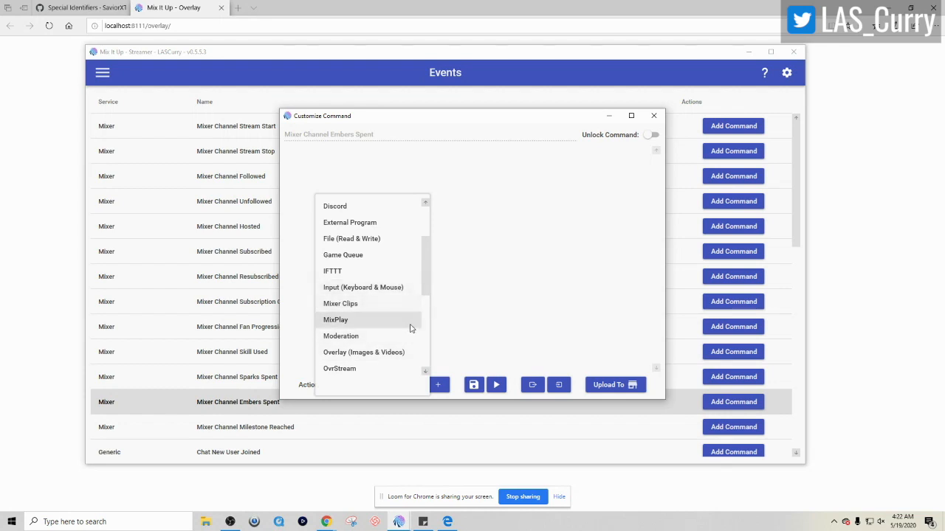
pyautogui.click(397, 353)
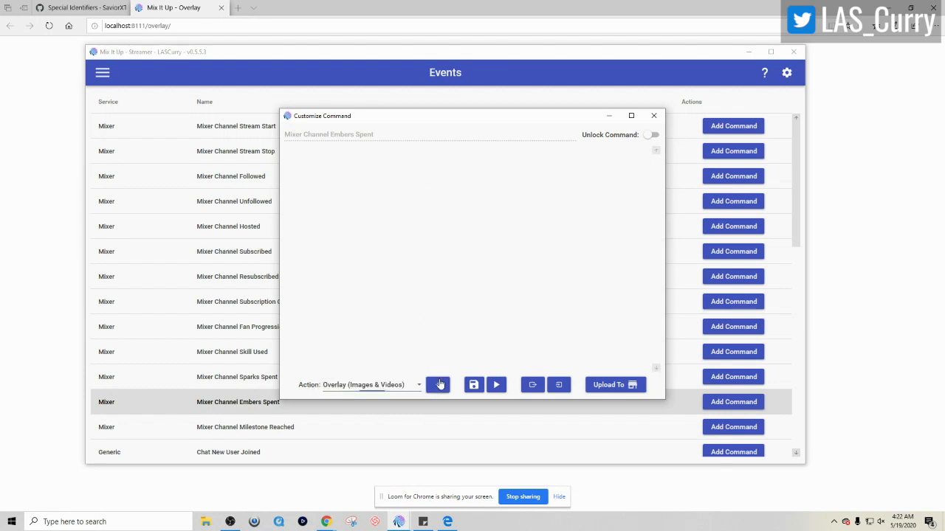
pyautogui.click(438, 385)
pyautogui.click(348, 194)
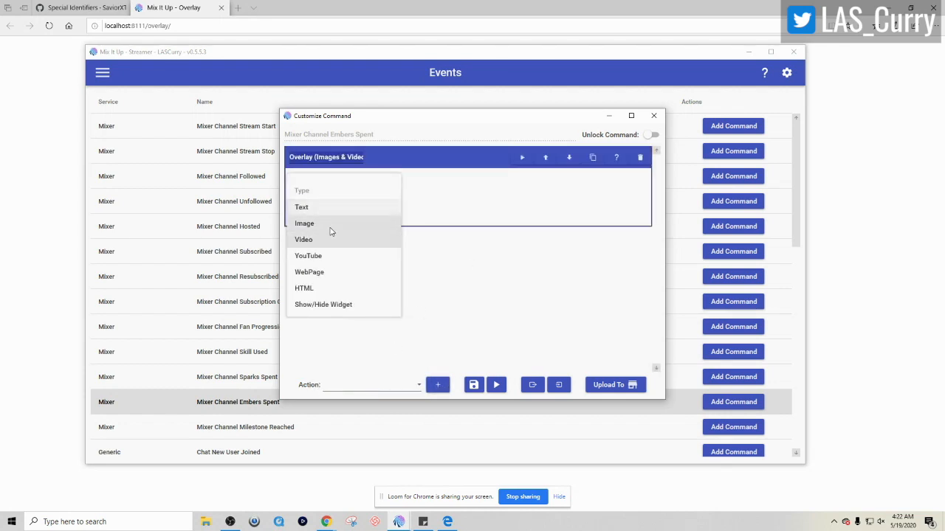
pyautogui.click(337, 224)
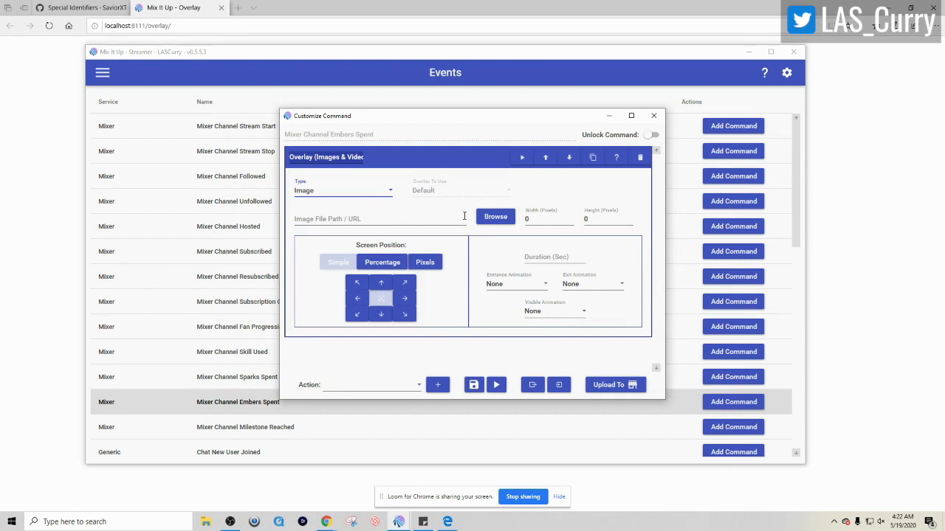
# Step: Use the shoutoutbackground file from the Desktop as the overlay image and size it 550 by 400 pixels
pyautogui.click(488, 219)
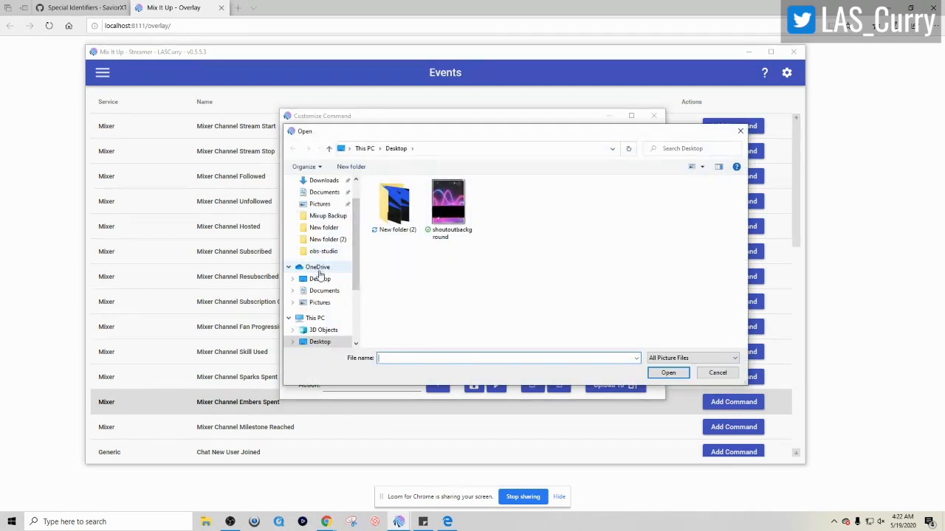
pyautogui.click(458, 198)
pyautogui.click(668, 373)
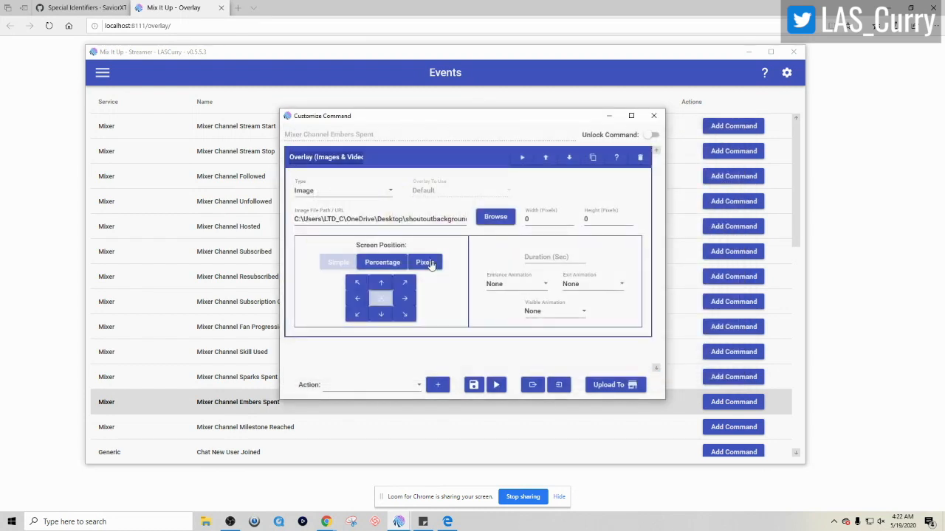
pyautogui.click(532, 219)
pyautogui.click(584, 221)
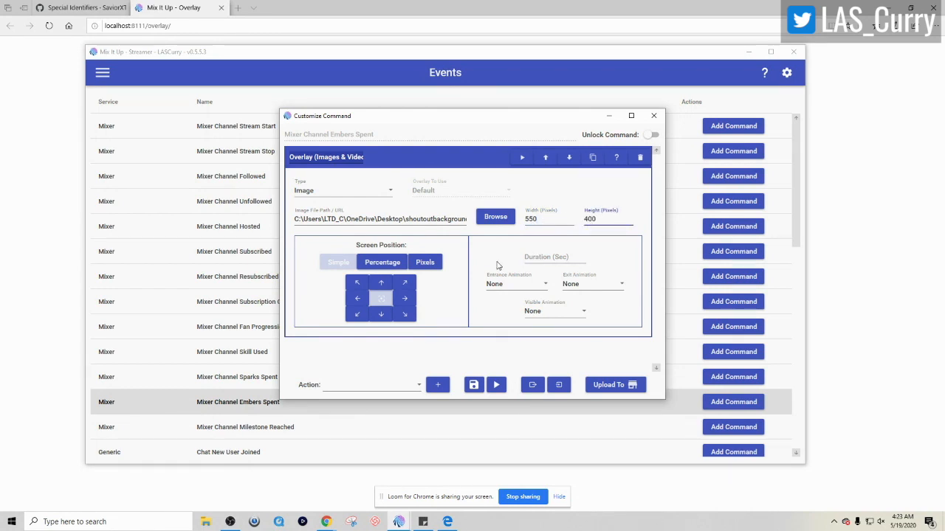
# Step: Give the image a 6-second duration, Bounce In and Bounce Out animations and a top-centre overlay position, and save the command
pyautogui.click(541, 255)
pyautogui.click(515, 287)
pyautogui.click(509, 300)
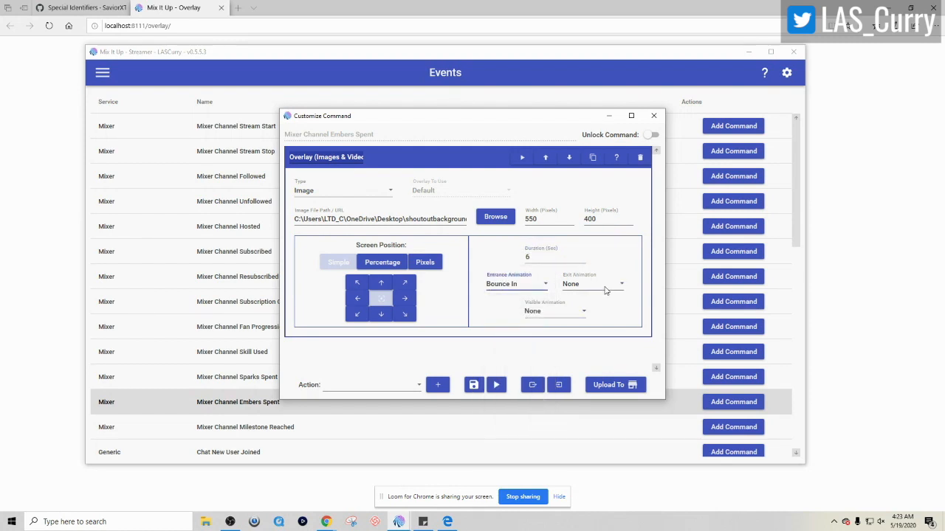
pyautogui.click(591, 288)
pyautogui.click(583, 300)
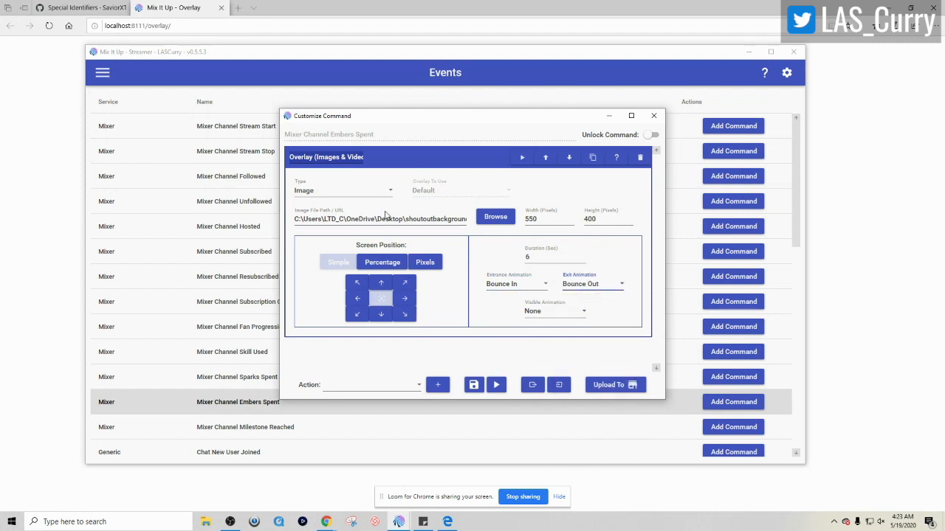
pyautogui.click(380, 284)
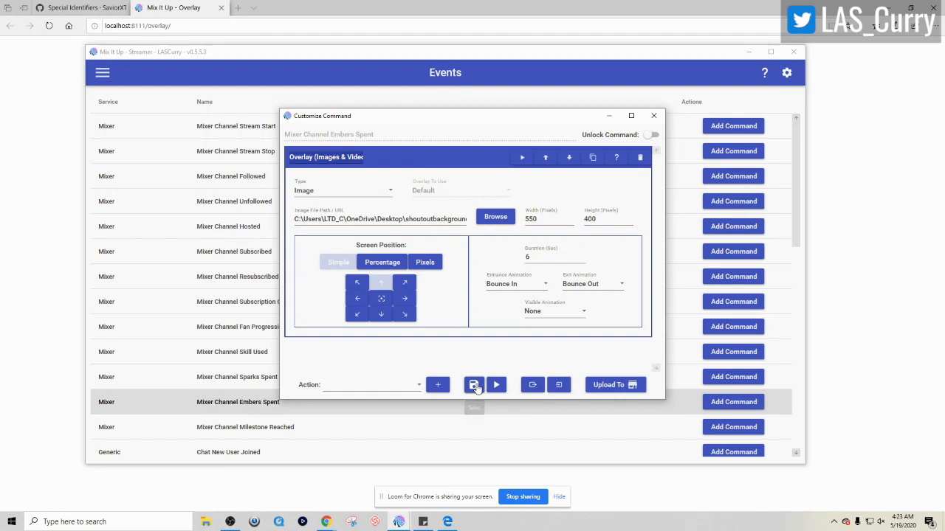
pyautogui.click(473, 384)
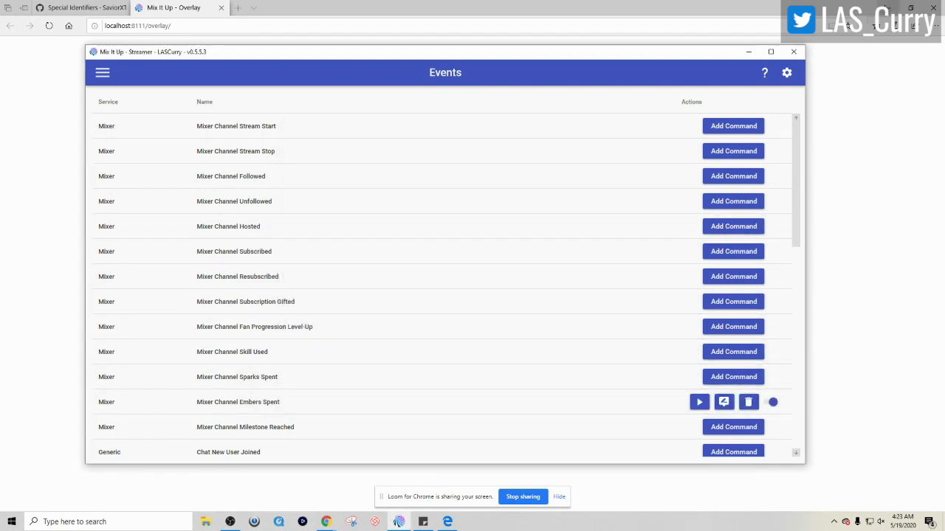
# Step: Arrange Mix It Up beside OBS and run the Embers Spent command to check the image in the preview
pyautogui.click(889, 7)
pyautogui.moveTo(482, 53); pyautogui.dragTo(736, 211)
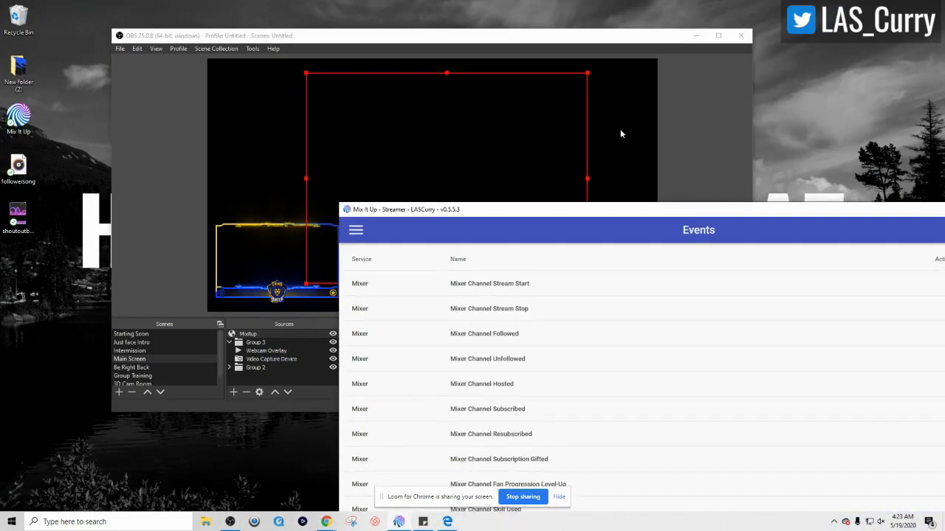
pyautogui.moveTo(494, 45); pyautogui.dragTo(306, 42)
pyautogui.moveTo(637, 210); pyautogui.dragTo(554, 34)
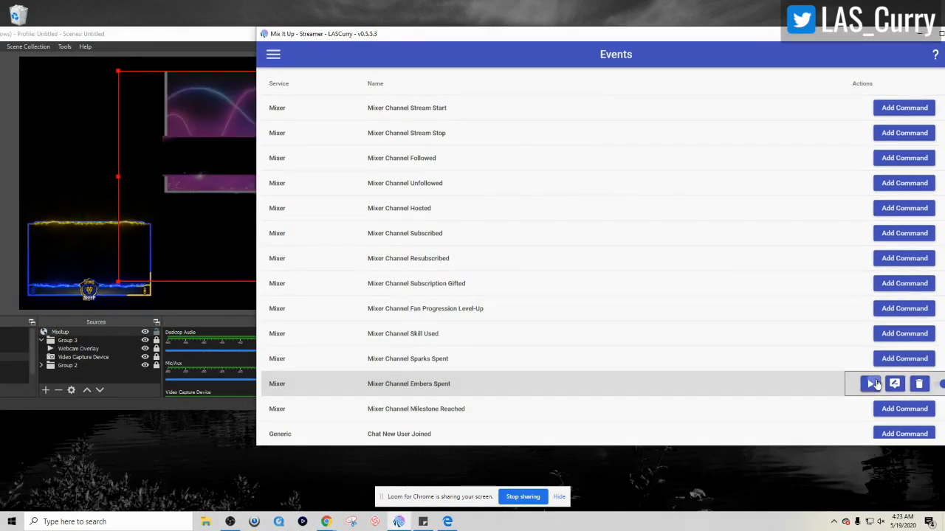
pyautogui.moveTo(421, 42); pyautogui.dragTo(281, 52)
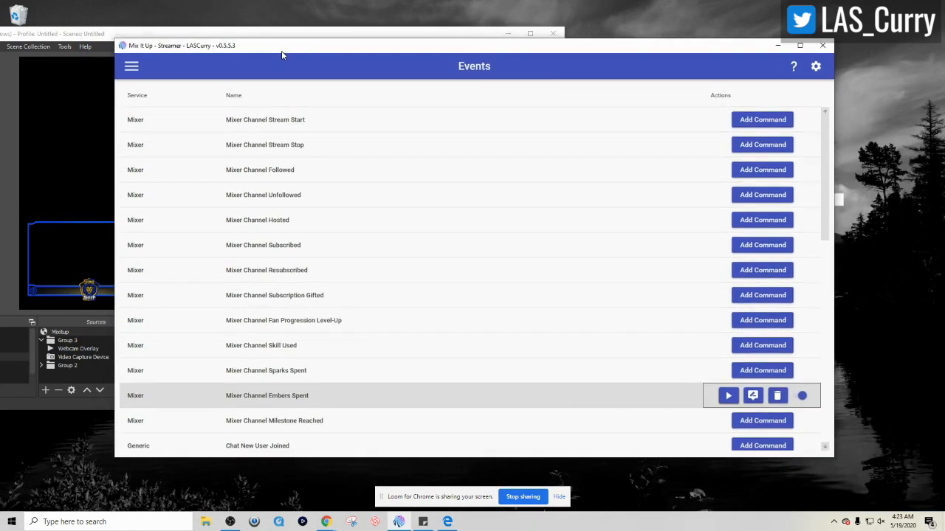
# Step: Edit the Embers Spent command and add a second Overlay (Images & Videos) action of type Text
pyautogui.click(753, 396)
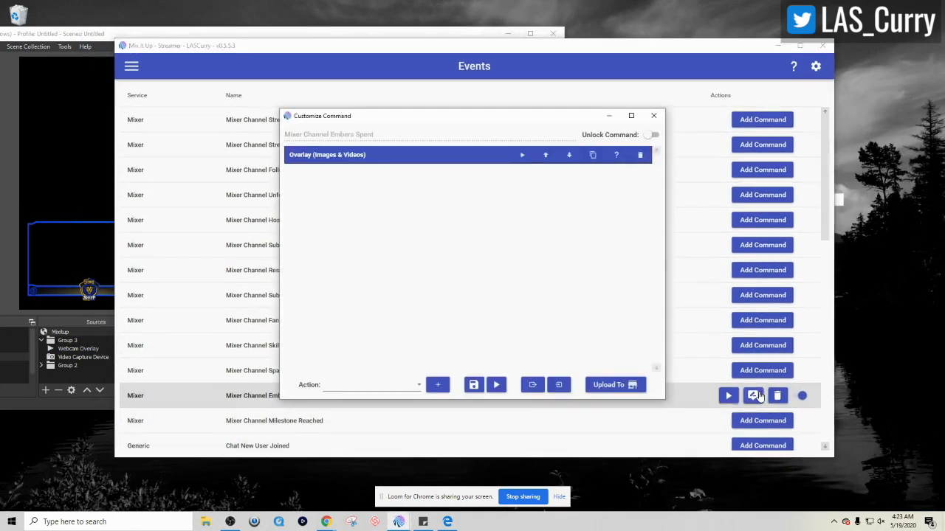
pyautogui.click(415, 382)
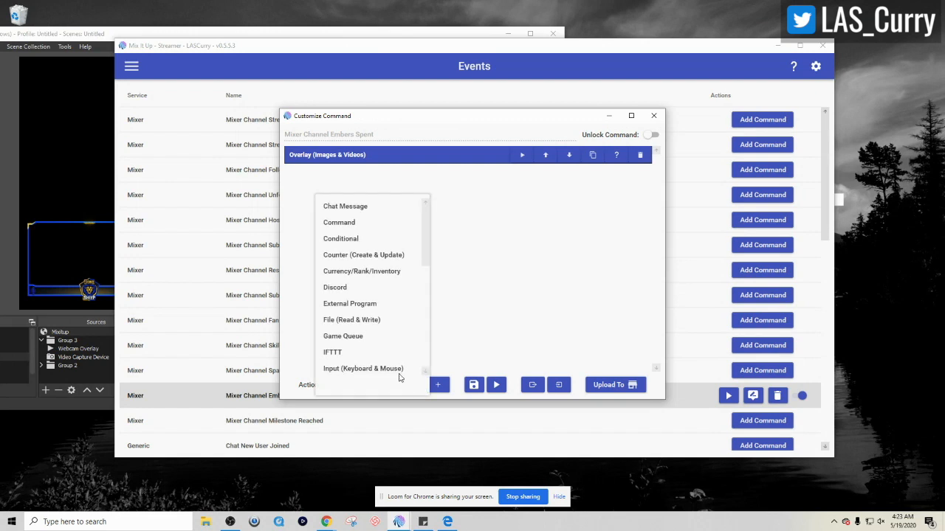
pyautogui.scroll(-1, 401, 355)
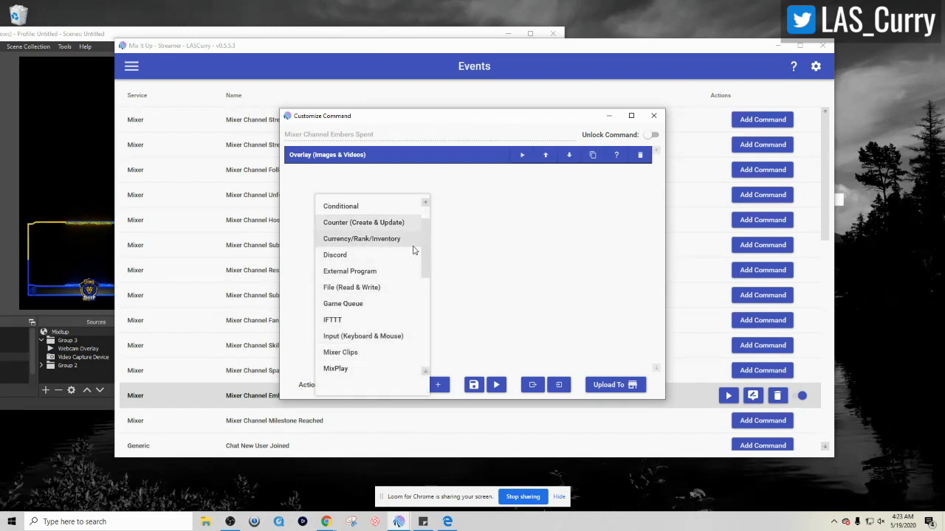
pyautogui.moveTo(426, 261); pyautogui.dragTo(428, 289)
pyautogui.click(382, 319)
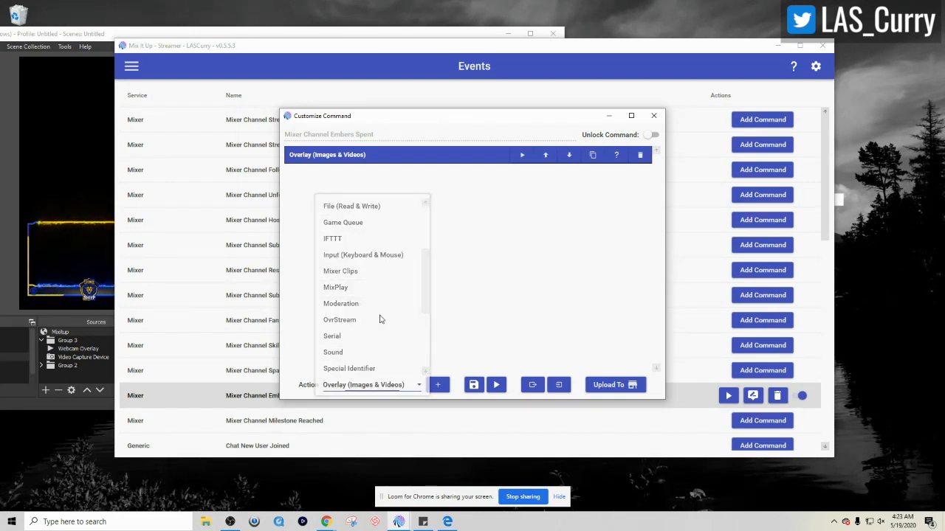
pyautogui.click(436, 386)
pyautogui.click(349, 207)
pyautogui.click(321, 225)
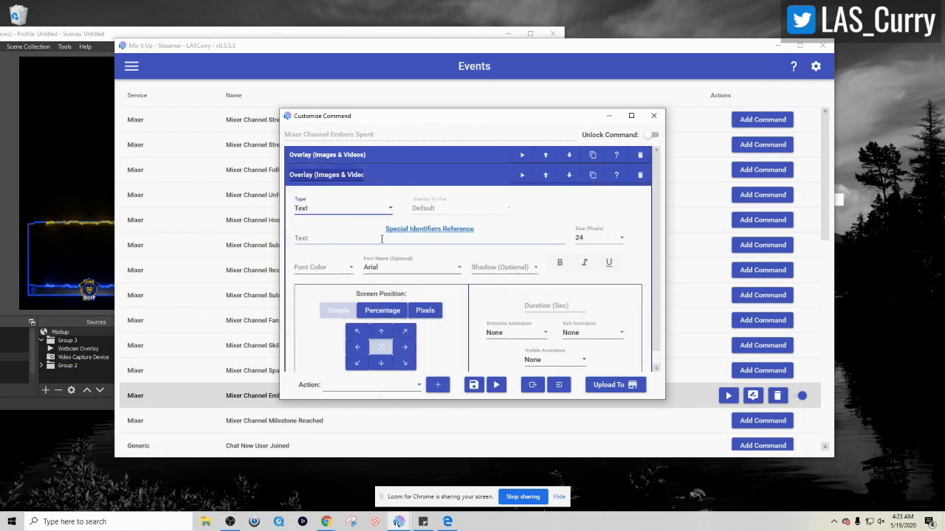
# Step: Enter the overlay text "Thank you $username for the ember donation" with size 24, font color Amber and bold
pyautogui.click(332, 238)
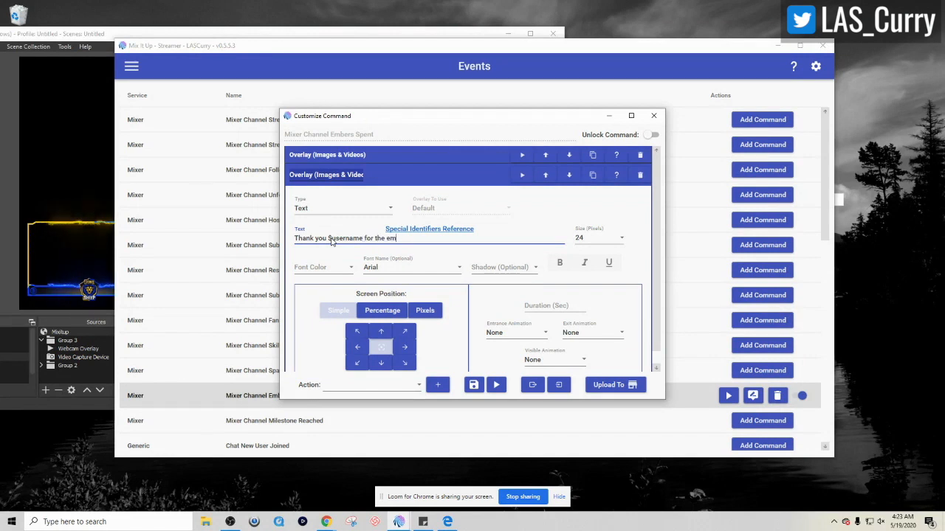
pyautogui.write('donation')
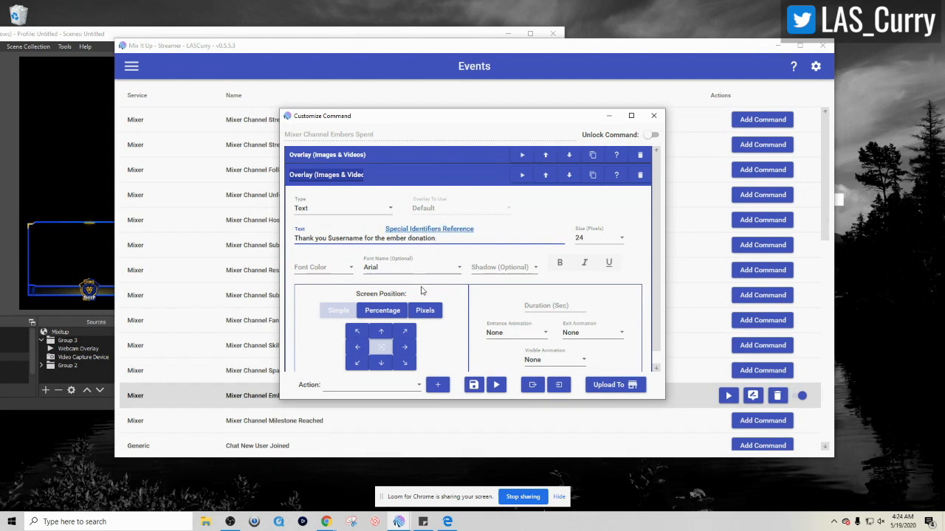
pyautogui.click(598, 238)
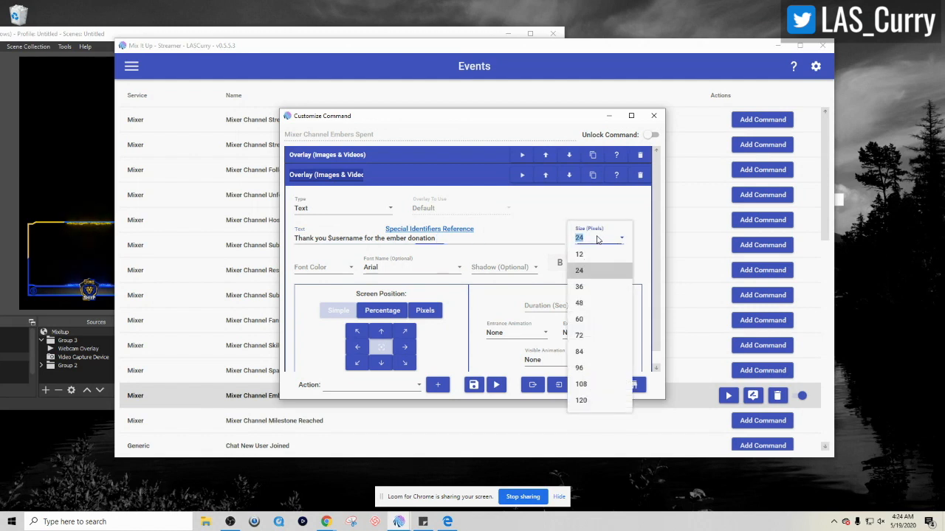
pyautogui.click(583, 273)
pyautogui.click(327, 270)
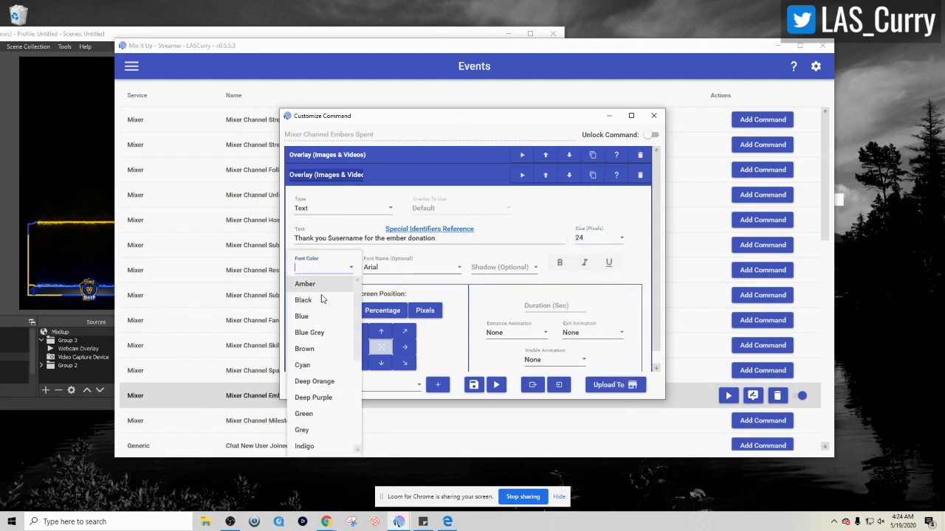
pyautogui.click(328, 284)
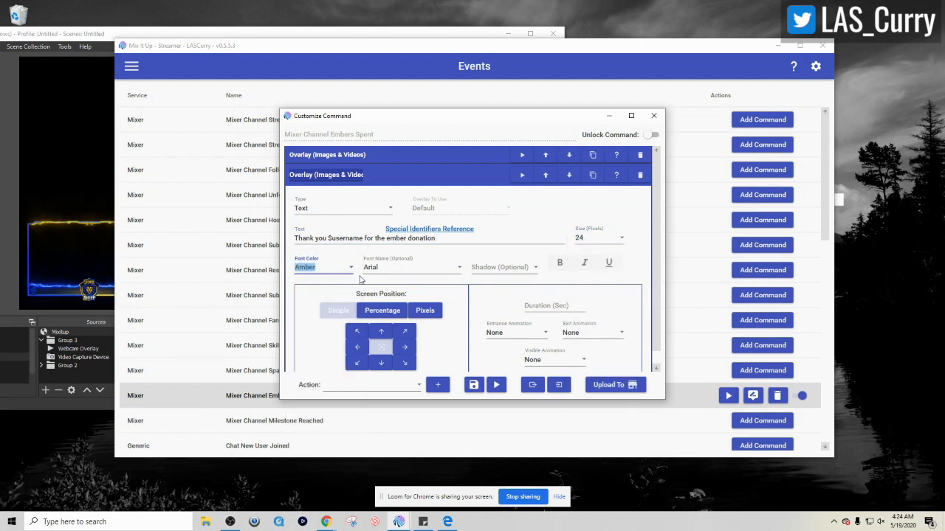
pyautogui.click(559, 263)
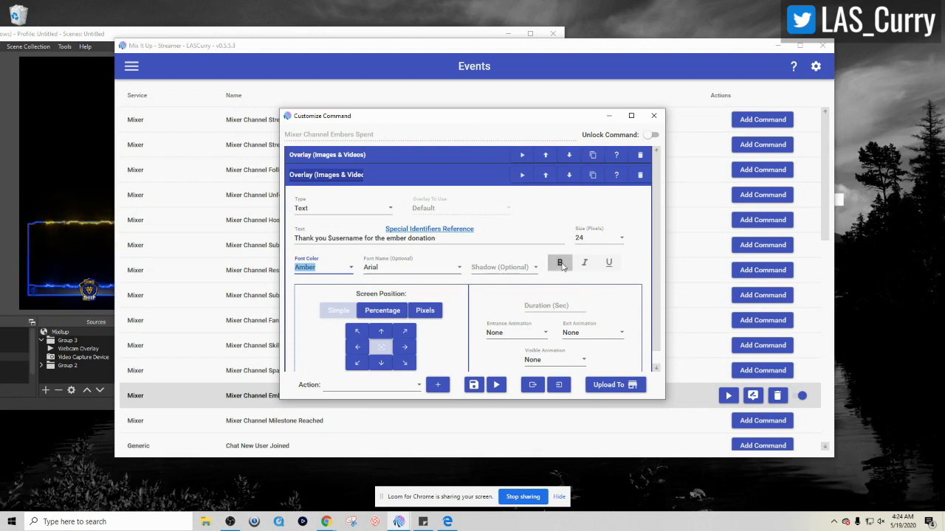
# Step: Set the text overlay's duration to 6 seconds with a Bounce In entrance and a Bounce Out exit animation
pyautogui.click(543, 305)
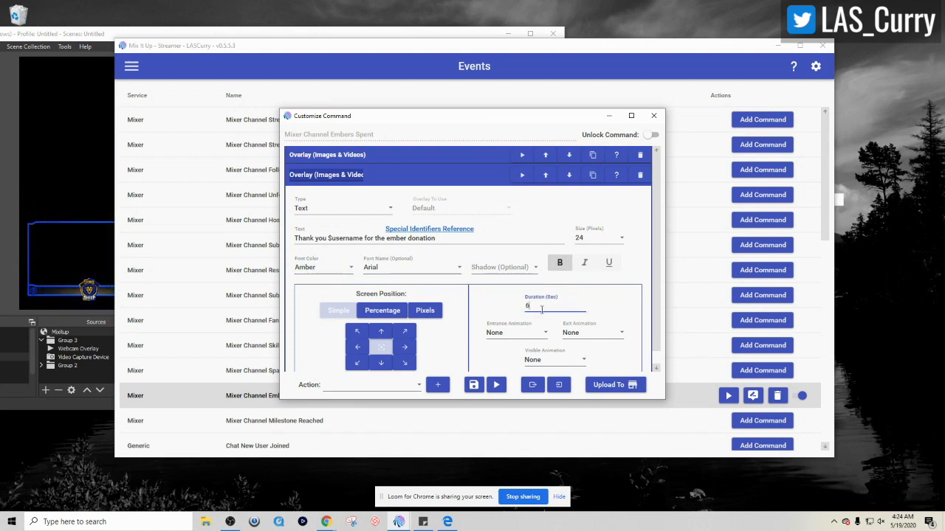
pyautogui.click(514, 335)
pyautogui.click(511, 335)
pyautogui.click(512, 334)
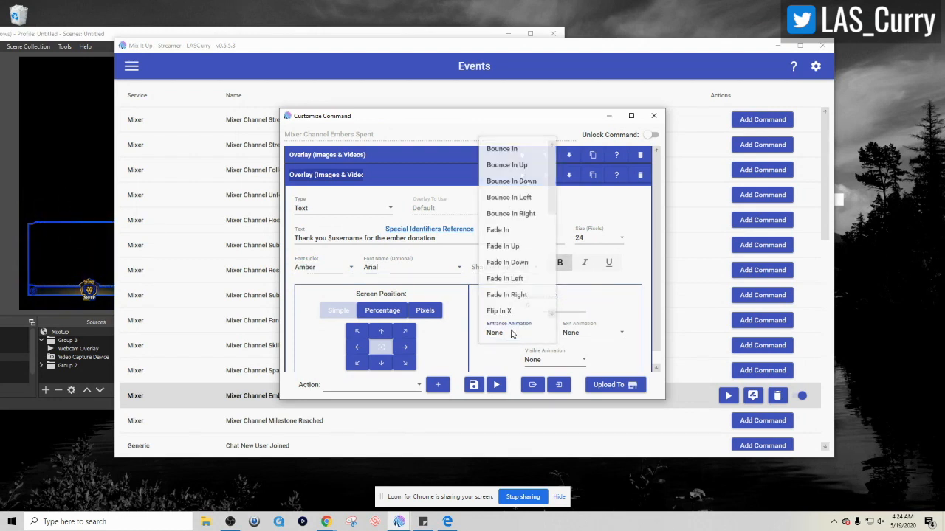
pyautogui.scroll(-4, 520, 186)
pyautogui.scroll(4, 520, 186)
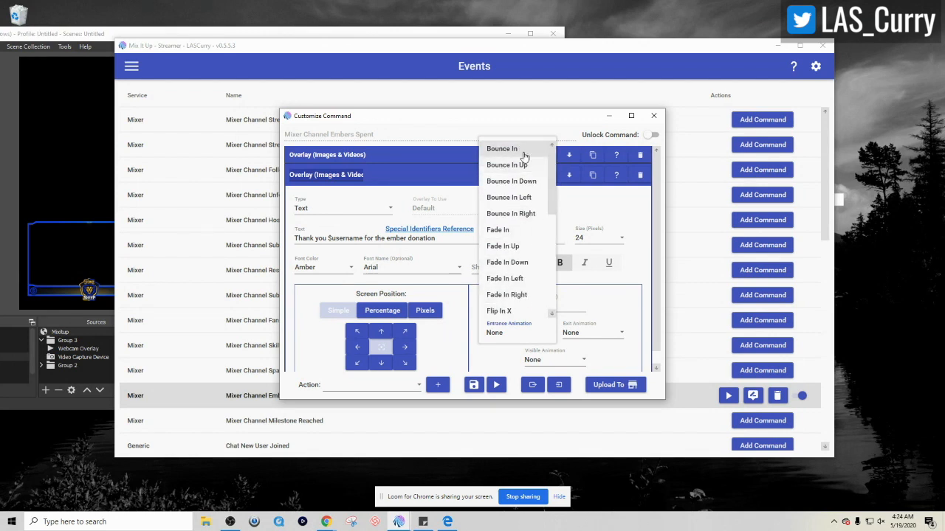
pyautogui.click(506, 148)
pyautogui.click(580, 334)
pyautogui.click(583, 229)
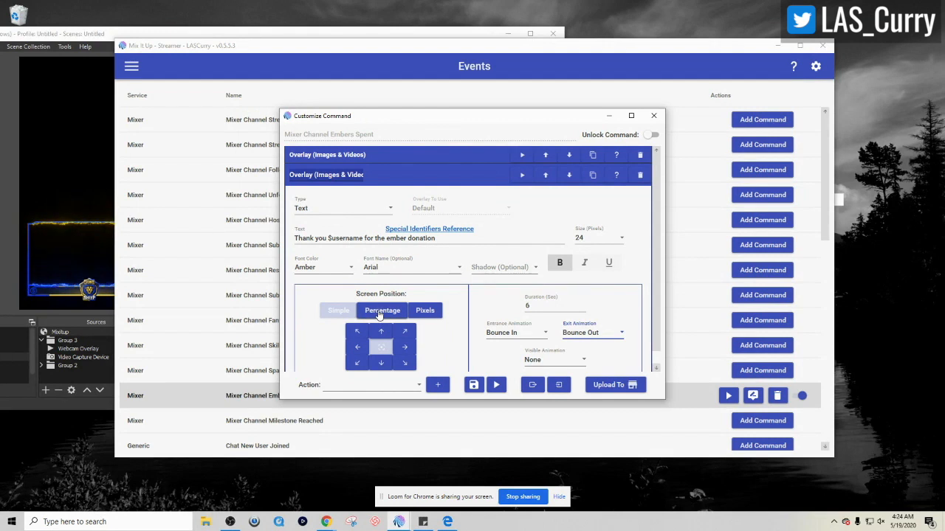
# Step: Position the text overlay by percentage from the left and top of the screen, and save the command
pyautogui.click(379, 314)
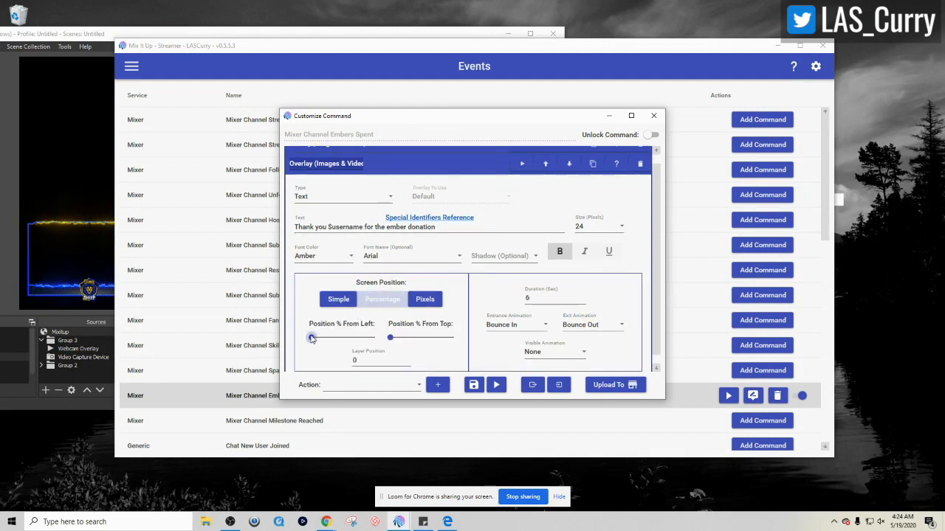
pyautogui.moveTo(311, 338); pyautogui.dragTo(421, 337)
pyautogui.click(477, 384)
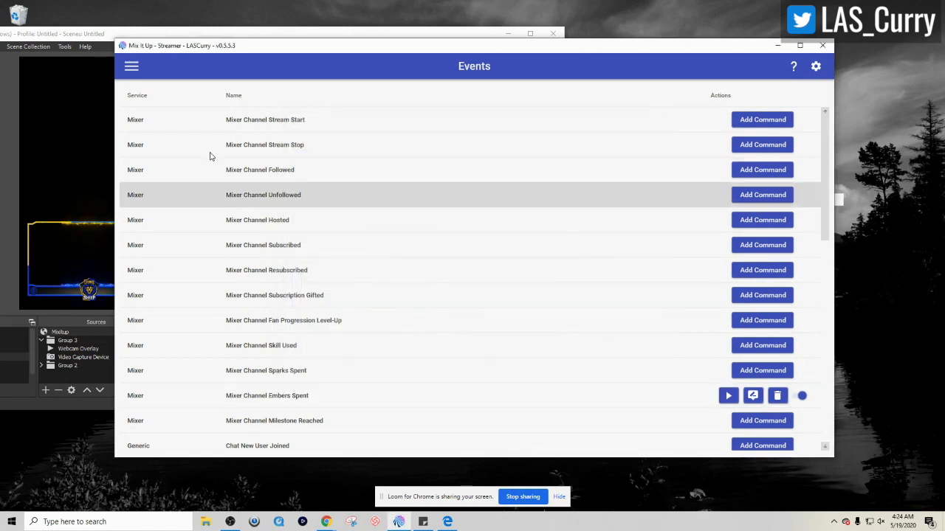
# Step: Uncover the OBS preview and run the Embers Spent command to check the text over the image
pyautogui.moveTo(248, 46); pyautogui.dragTo(593, 103)
pyautogui.click(897, 388)
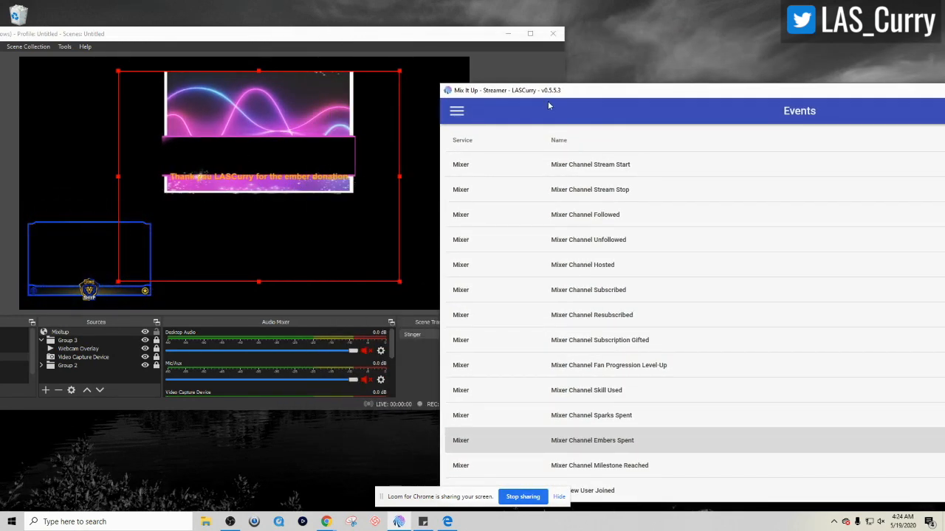
pyautogui.moveTo(607, 99); pyautogui.dragTo(303, 62)
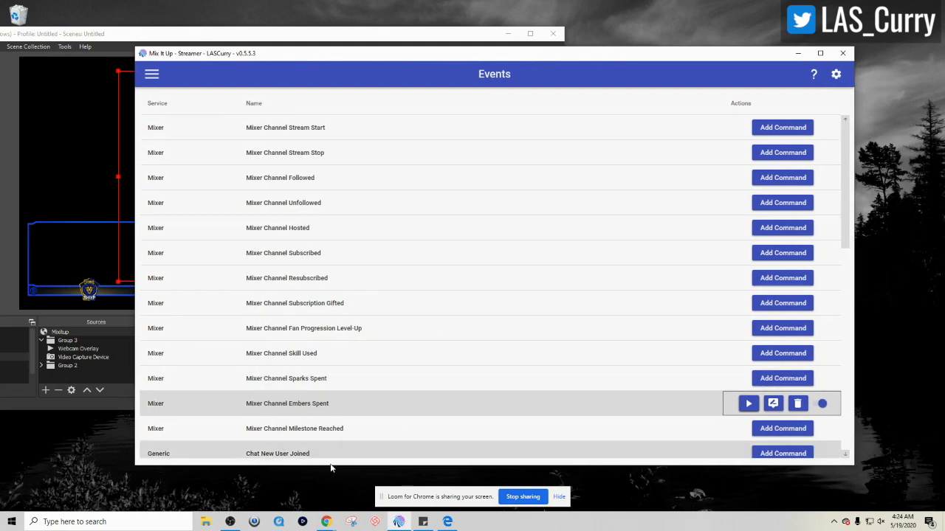
# Step: Open the Embers Spent command for editing and add a Sound action after the two overlay actions
pyautogui.click(773, 404)
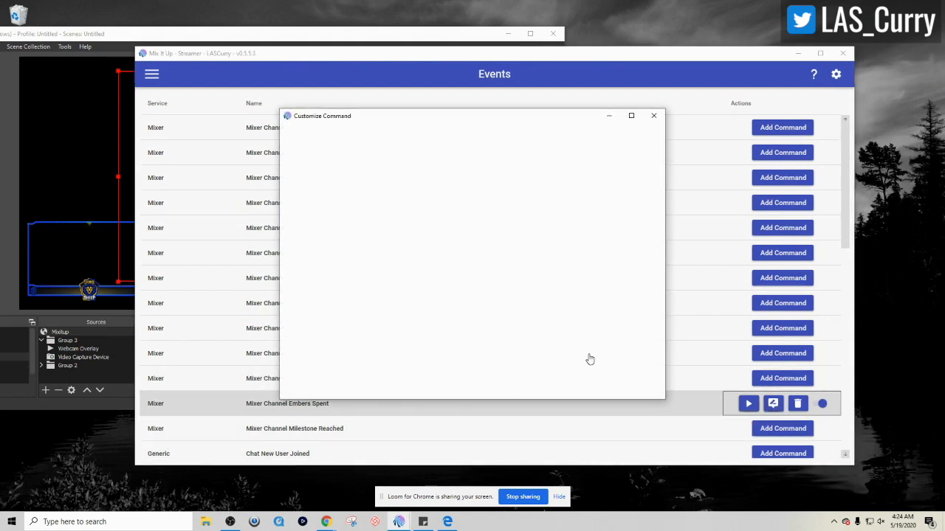
pyautogui.click(417, 390)
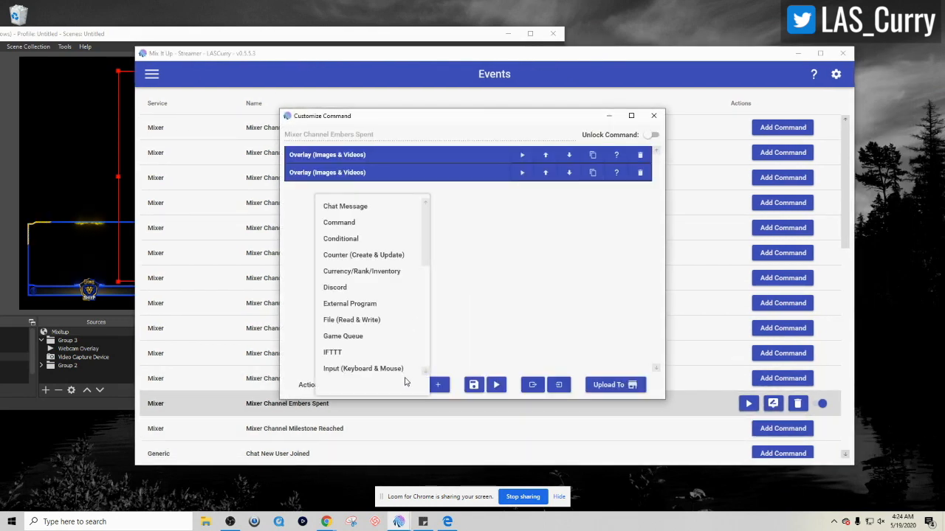
pyautogui.scroll(-3, 421, 295)
pyautogui.click(373, 319)
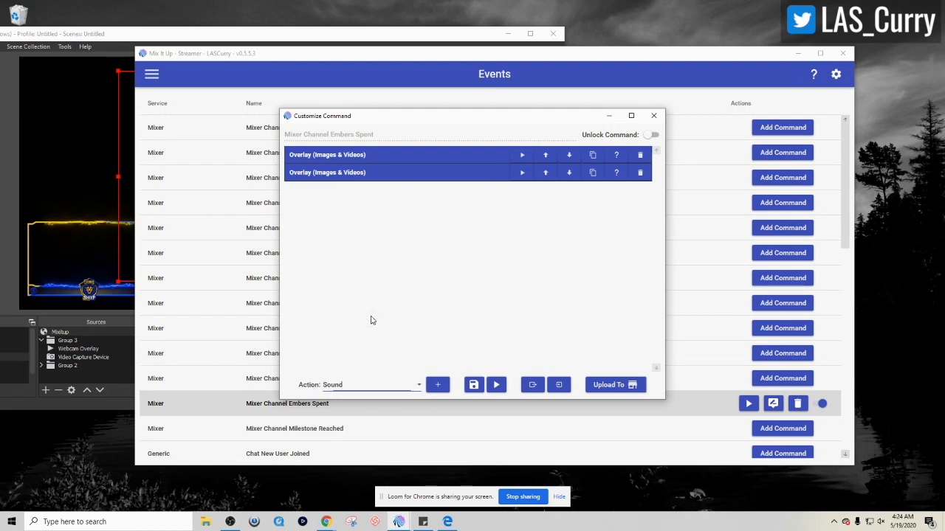
pyautogui.click(436, 385)
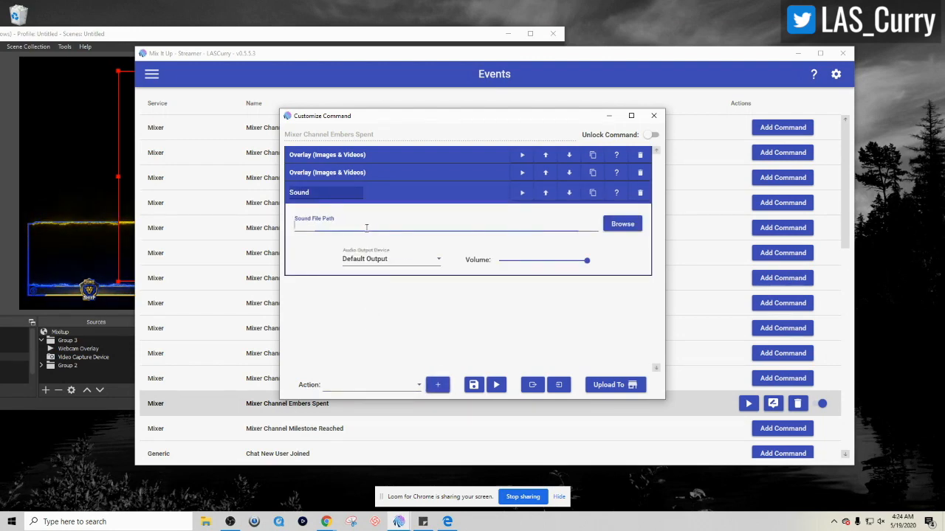
# Step: Use followersong.mp3 from the Desktop as the sound file, lower its volume to about a third, and save the command
pyautogui.click(628, 224)
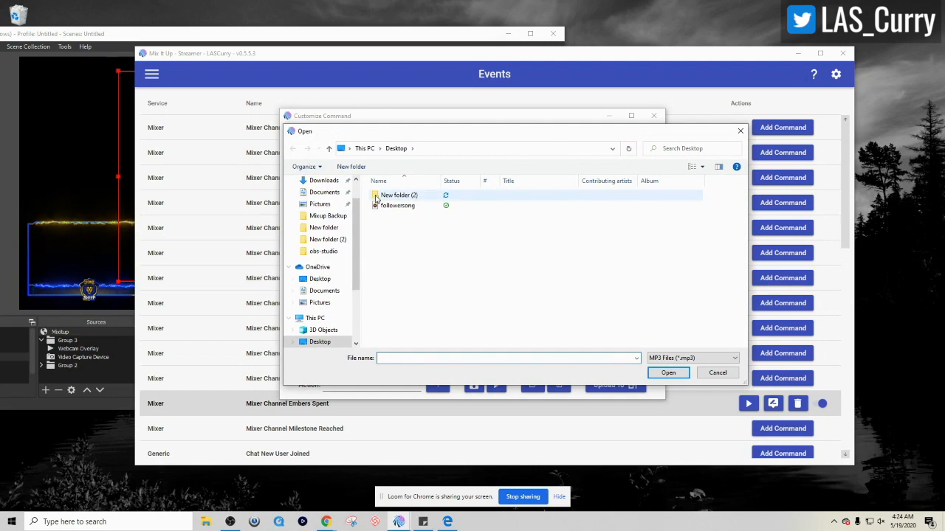
pyautogui.click(403, 205)
pyautogui.click(668, 373)
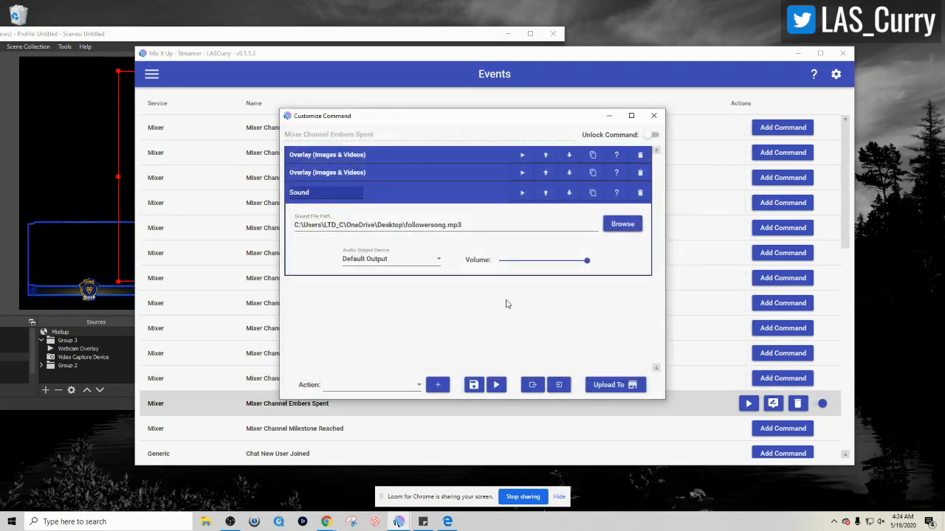
pyautogui.moveTo(587, 262); pyautogui.dragTo(527, 261)
pyautogui.click(474, 385)
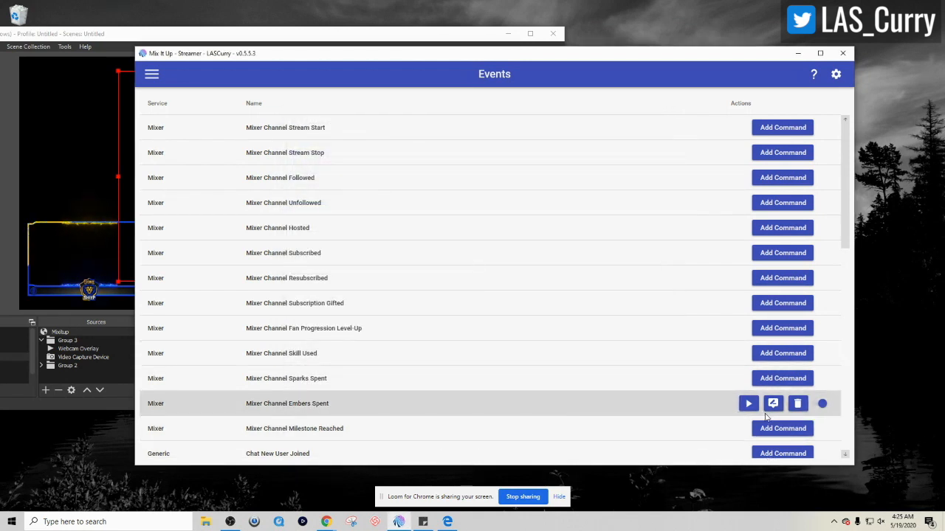
# Step: Uncover the OBS preview to check the Embers Spent alert with its sound, and move the bot window back
pyautogui.moveTo(432, 53); pyautogui.dragTo(690, 97)
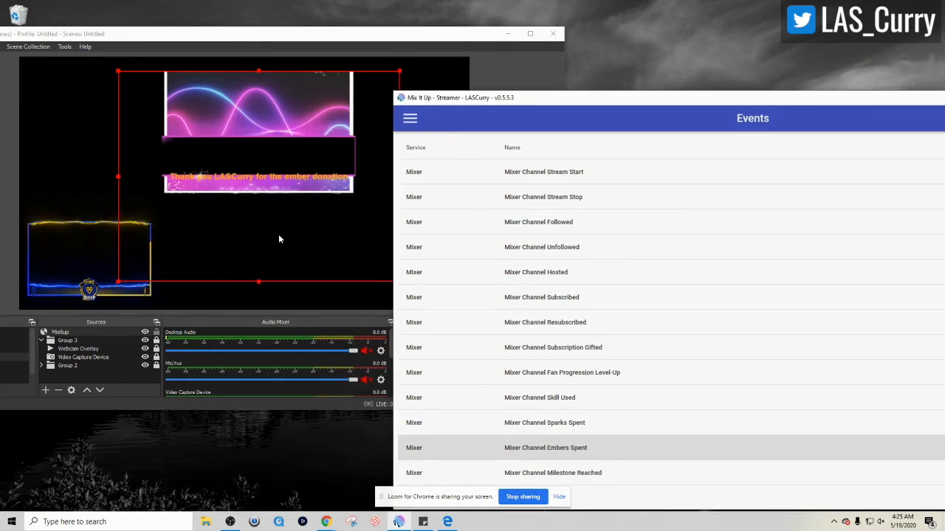
pyautogui.moveTo(508, 97); pyautogui.dragTo(283, 55)
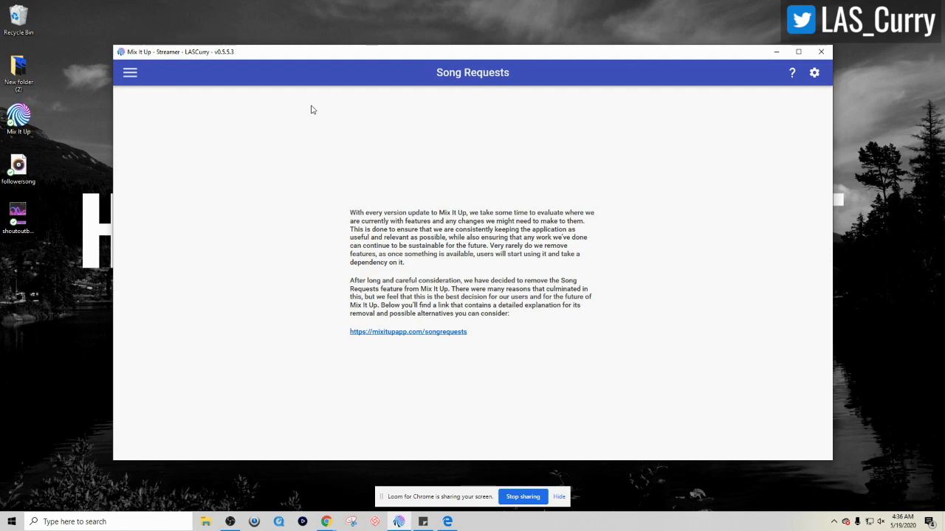
# Step: Open the linked web page about the Song Requests removal and read through to the alternative song request options
pyautogui.click(405, 333)
pyautogui.scroll(-15, 380, 335)
pyautogui.scroll(-10, 381, 335)
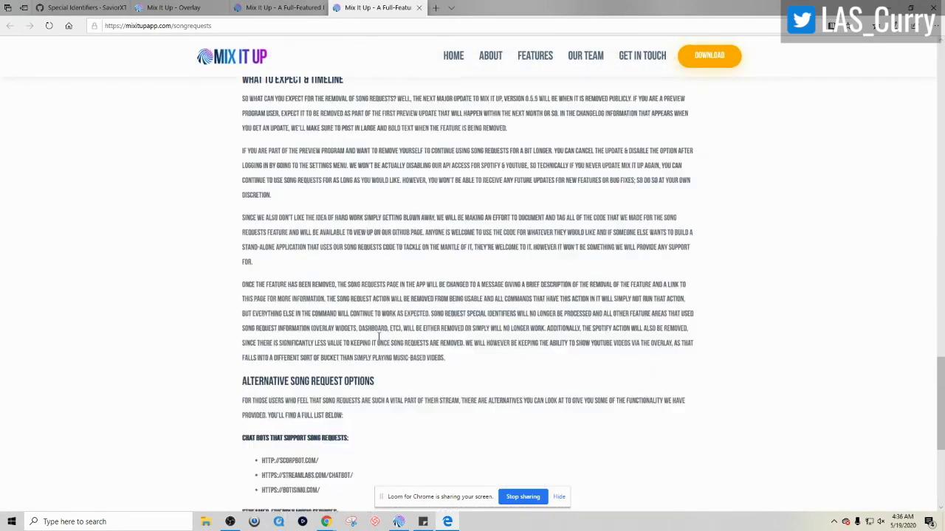
pyautogui.scroll(1, 375, 340)
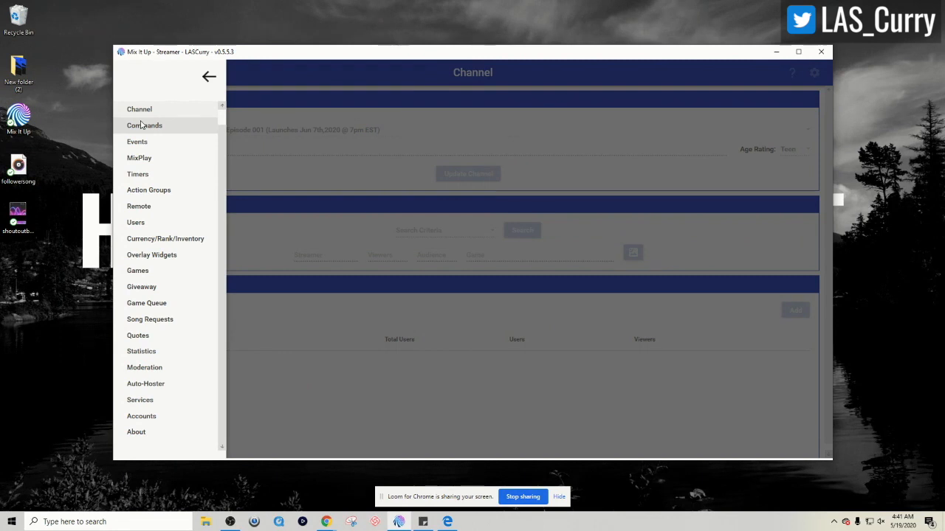
# Step: Start a new primary currency named Points, with no maximum amount
pyautogui.click(154, 239)
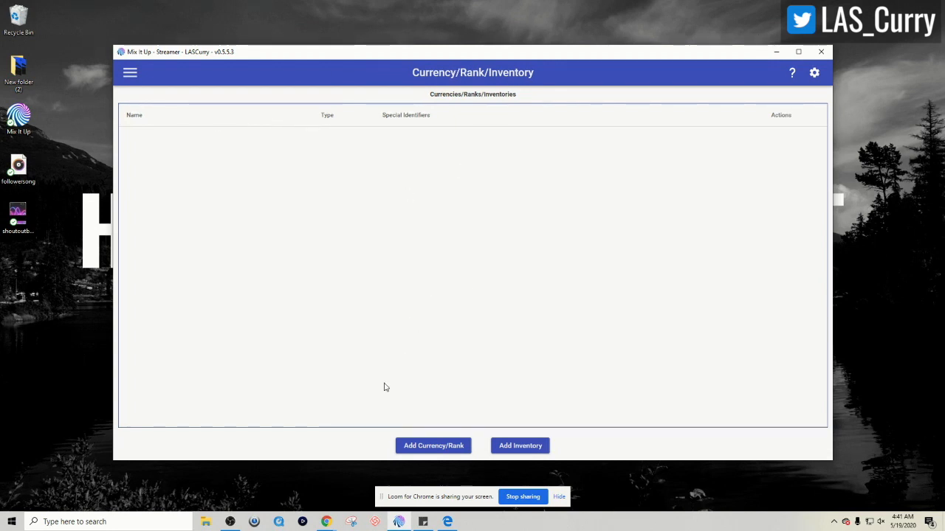
pyautogui.click(408, 448)
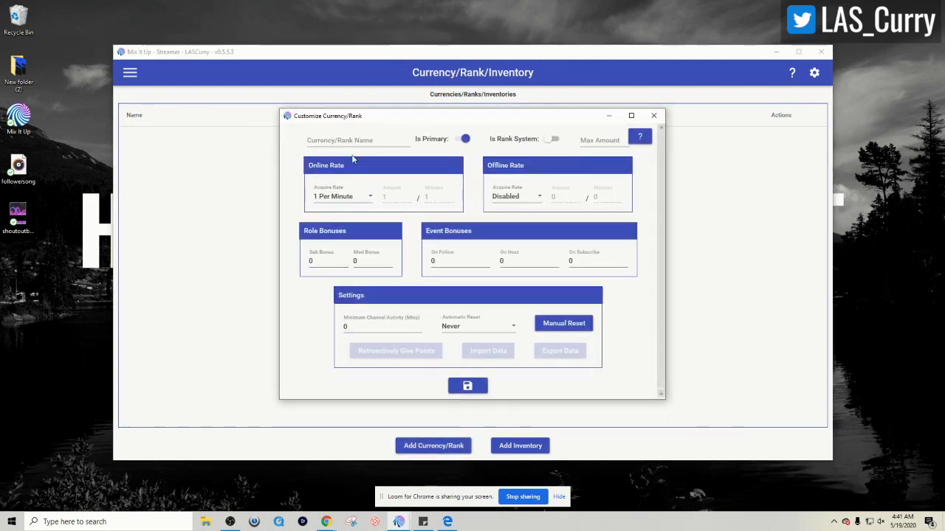
pyautogui.click(337, 139)
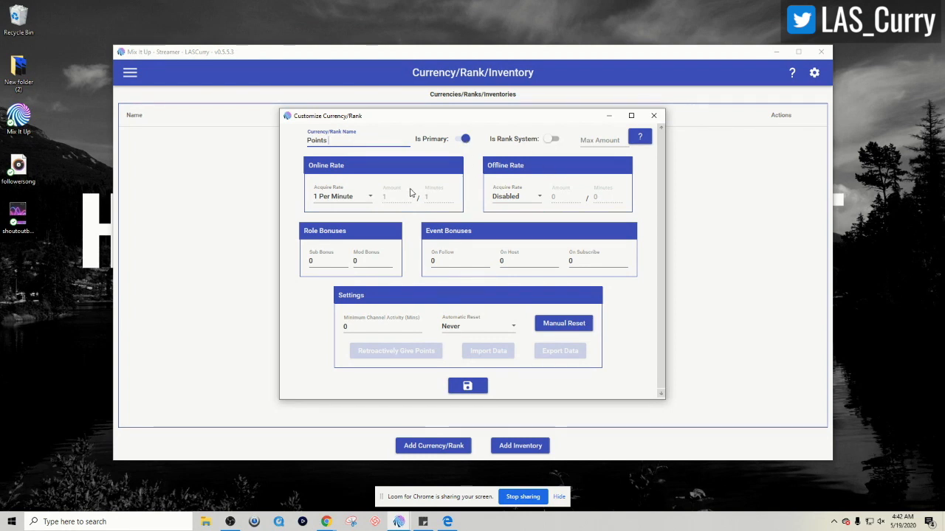
pyautogui.click(600, 140)
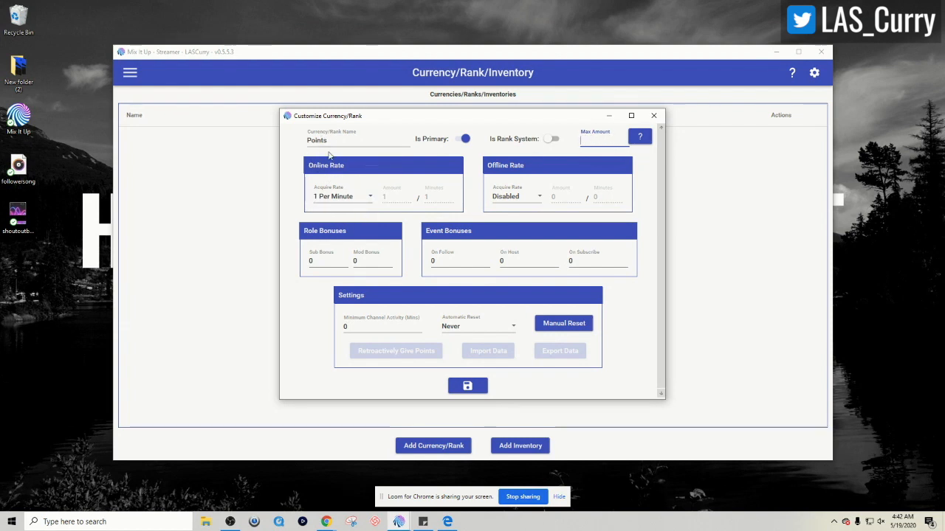
# Step: Set the currency's online acquire rate to Custom, giving 10 points every 3 minutes
pyautogui.click(340, 198)
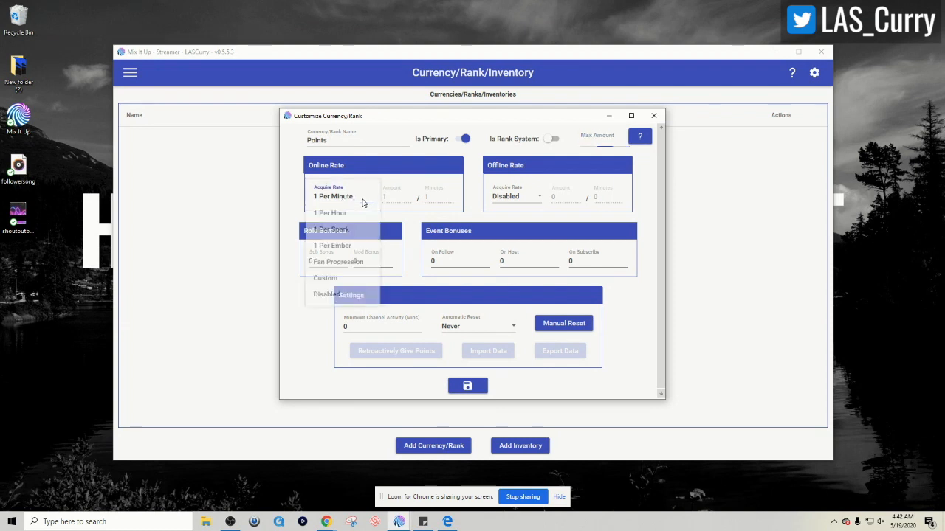
pyautogui.click(344, 279)
pyautogui.click(384, 198)
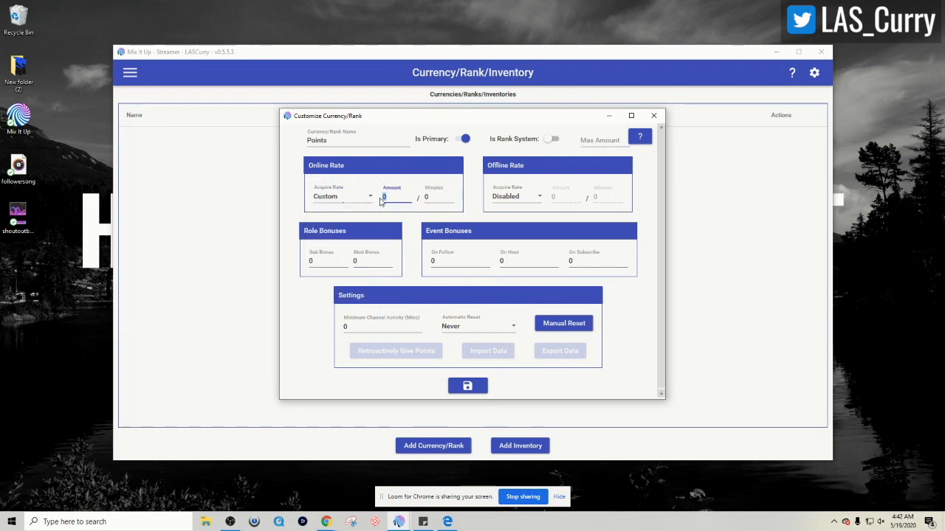
pyautogui.write('10')
pyautogui.click(423, 201)
pyautogui.write('3')
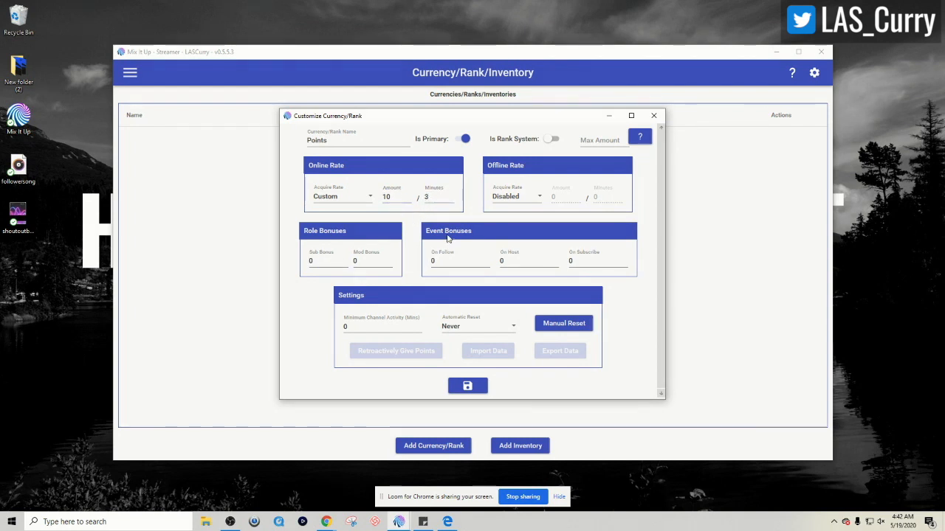
# Step: Set the event bonuses to 1500 on follow, 1500 on host and 5000 on subscribe
pyautogui.click(438, 261)
pyautogui.write('1500')
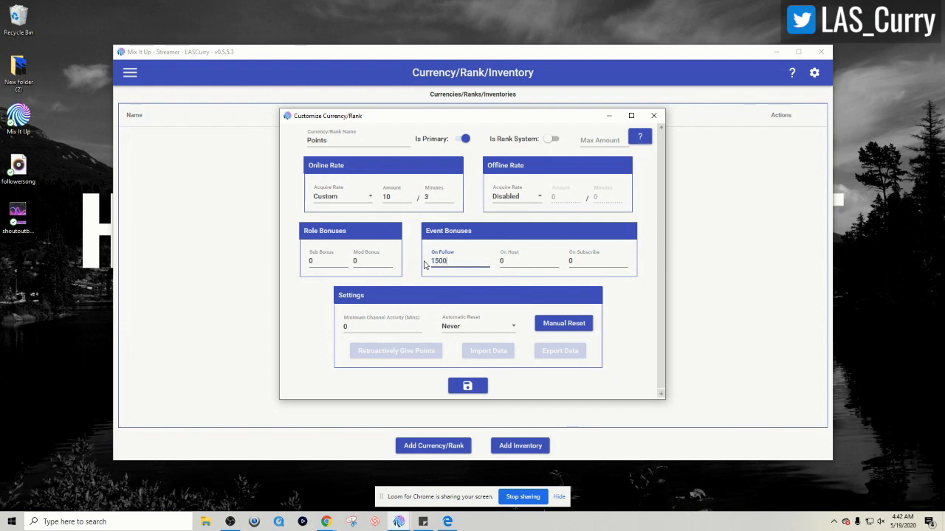
pyautogui.click(515, 260)
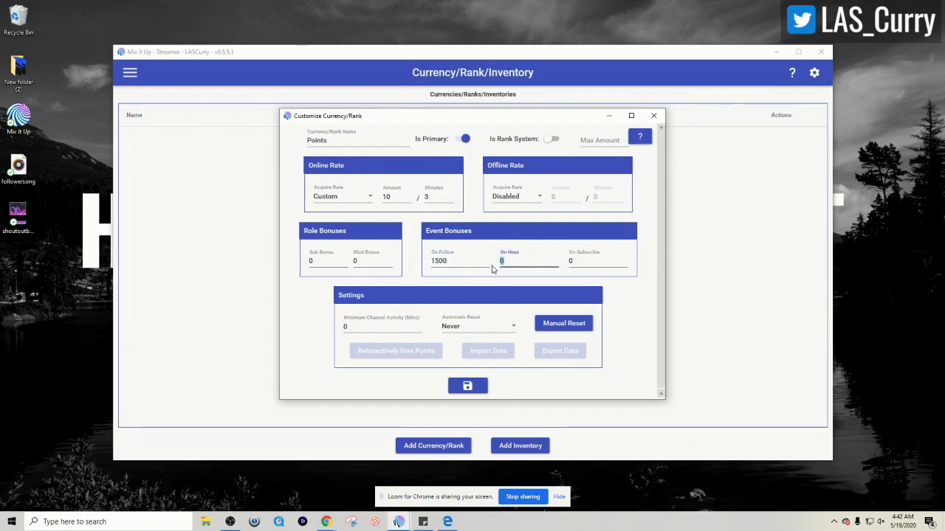
pyautogui.write('1500')
pyautogui.click(578, 264)
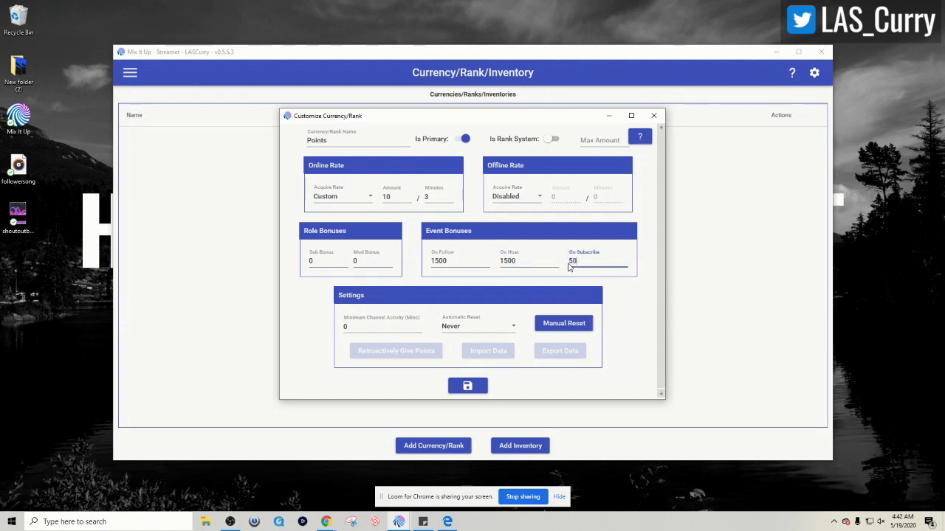
# Step: Save the Points currency with all four suggested chat commands, and reopen it briefly to review its settings
pyautogui.click(366, 327)
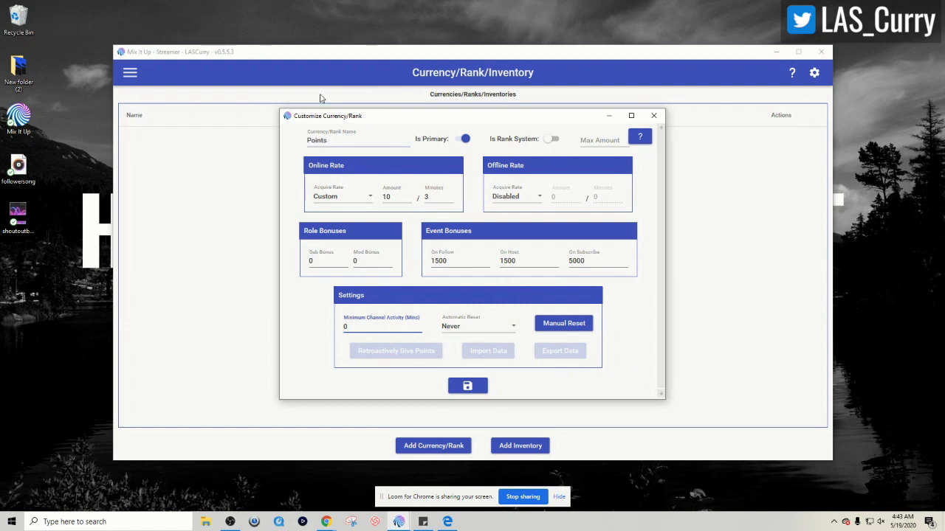
pyautogui.click(467, 385)
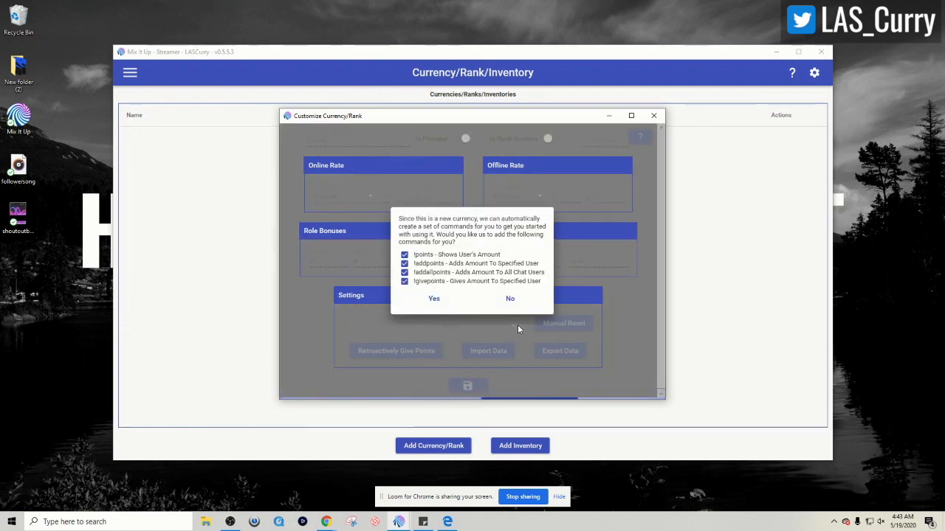
pyautogui.click(436, 299)
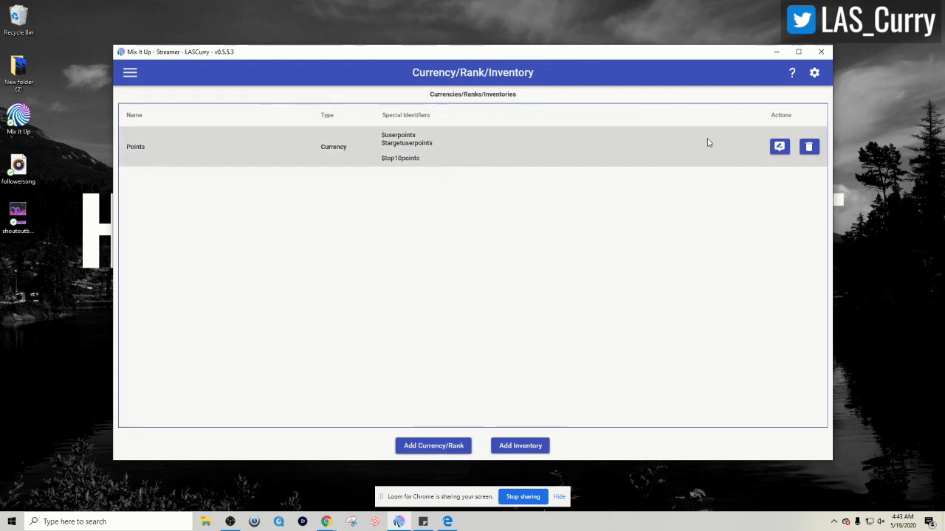
pyautogui.click(778, 147)
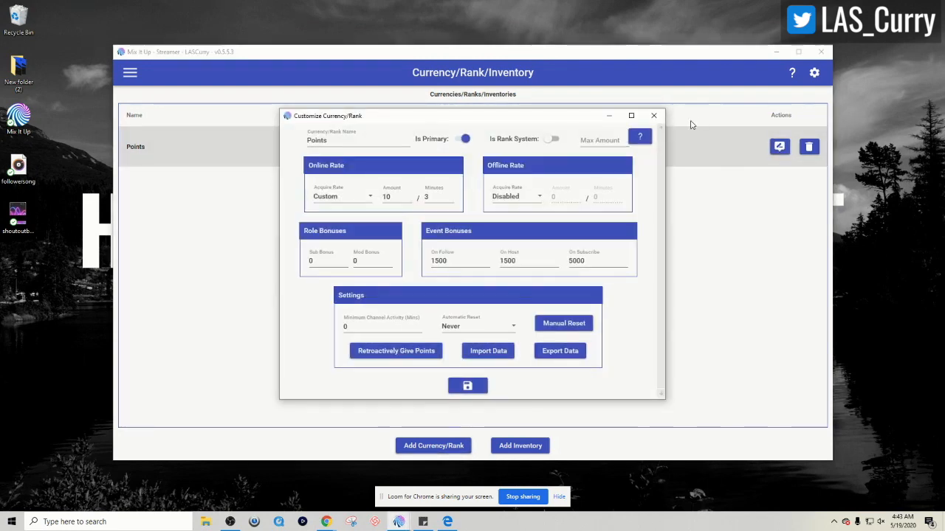
pyautogui.click(654, 115)
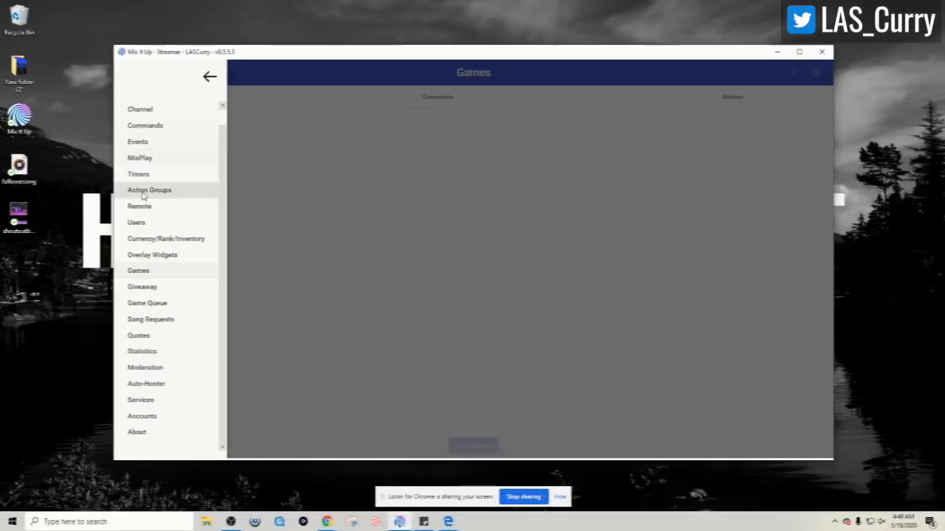
# Step: Create a new game of the Heist type and continue to its settings
pyautogui.click(146, 275)
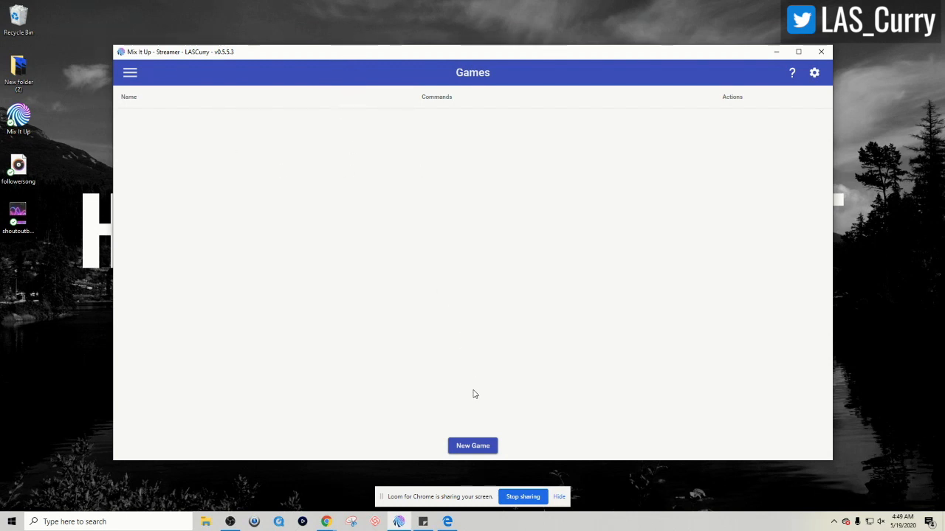
pyautogui.click(460, 450)
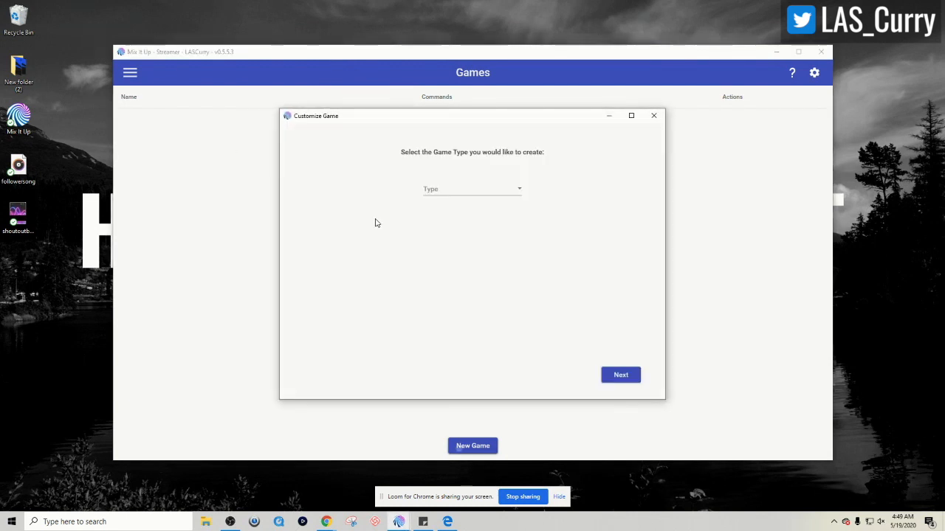
pyautogui.click(462, 191)
pyautogui.scroll(-5, 477, 251)
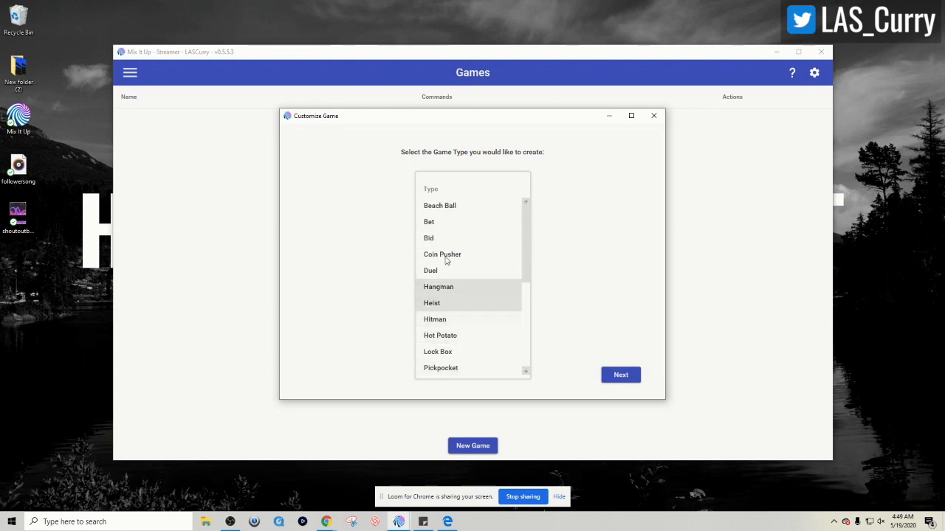
pyautogui.click(470, 303)
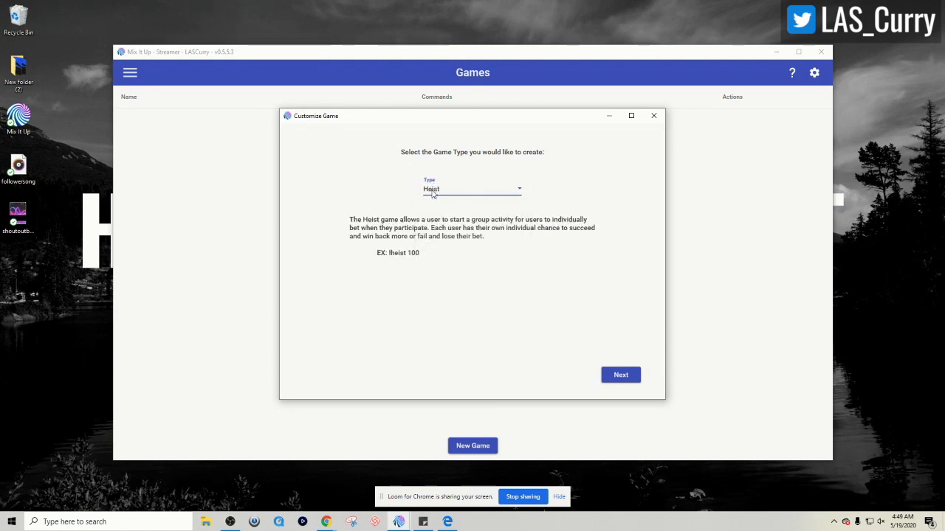
pyautogui.click(620, 379)
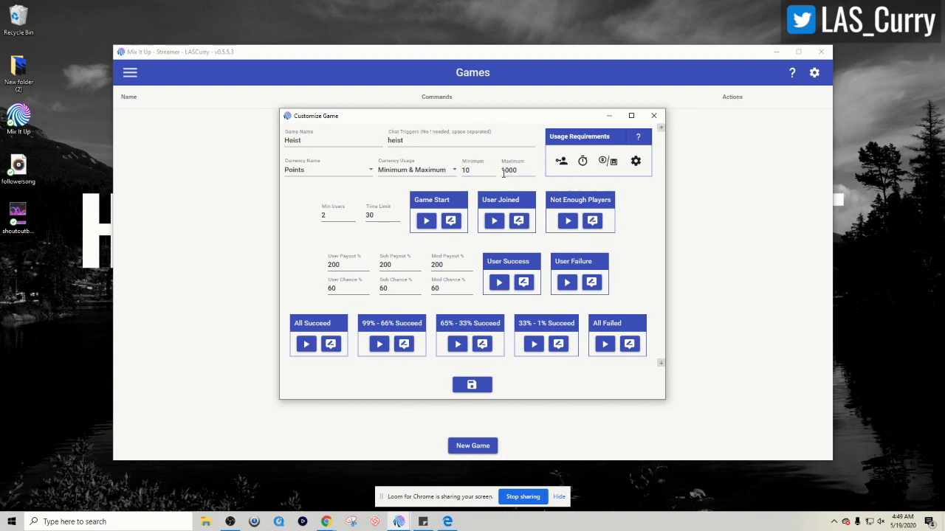
# Step: Check the Heist game's minimum users and time limit, and save the game with its default settings
pyautogui.click(329, 216)
pyautogui.click(374, 214)
pyautogui.click(478, 389)
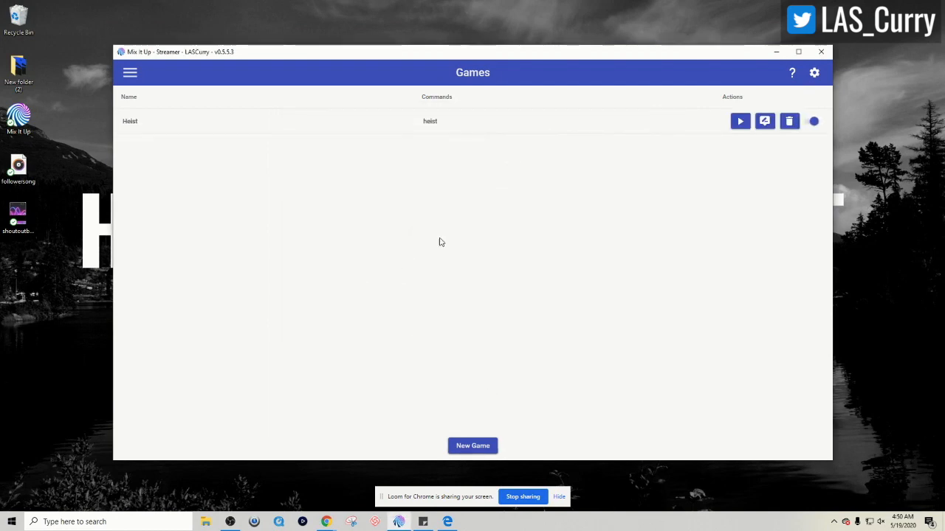
# Step: Run the Heist game and open the Chat page to check the bot's messages
pyautogui.click(739, 122)
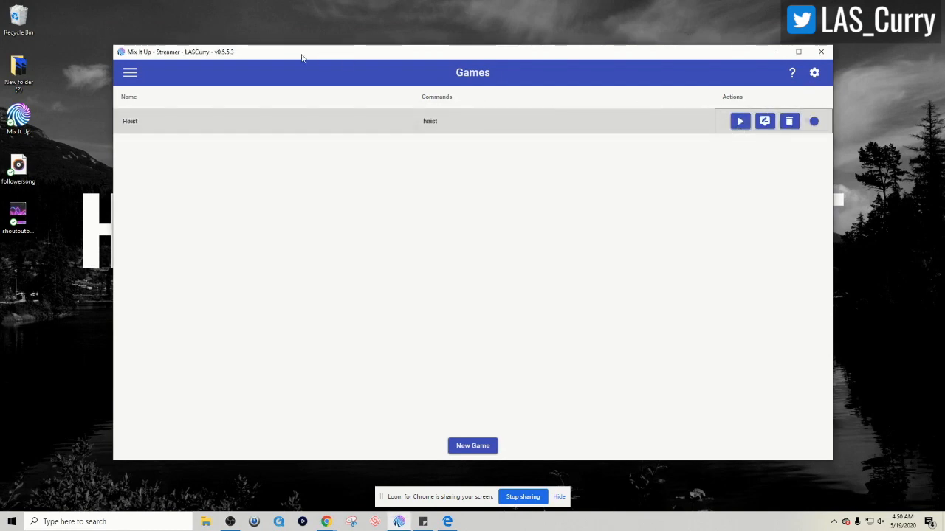
pyautogui.click(133, 75)
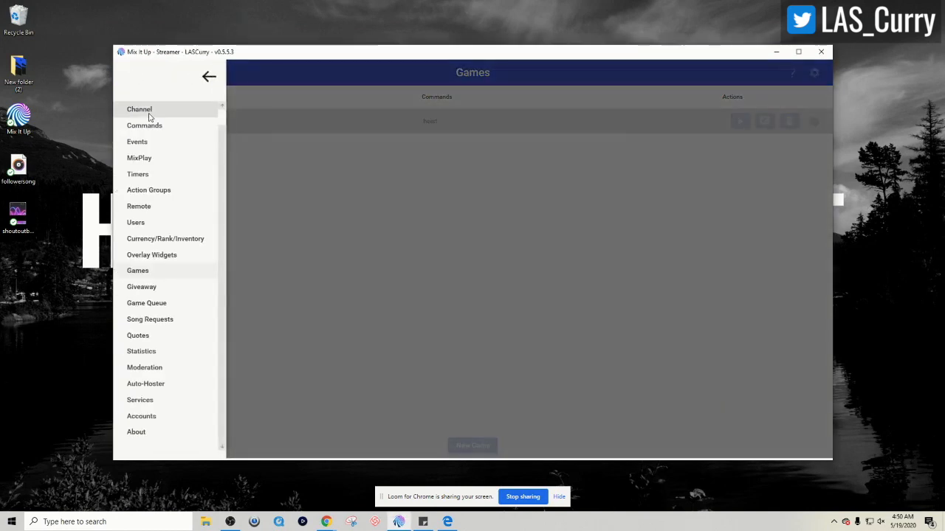
pyautogui.scroll(1, 222, 120)
pyautogui.click(176, 112)
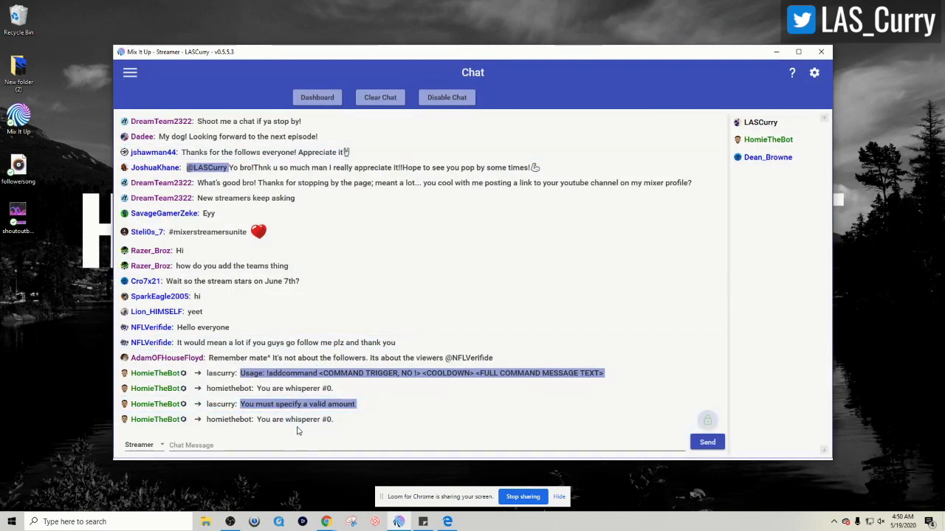
# Step: Look through the game types offered for a new game on the Games page, and close the dialog without creating one
pyautogui.click(129, 73)
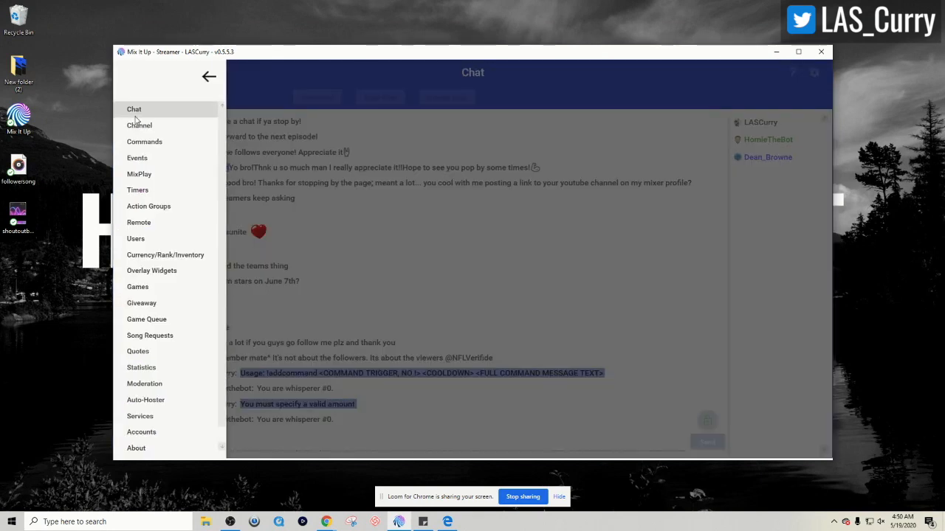
pyautogui.click(147, 290)
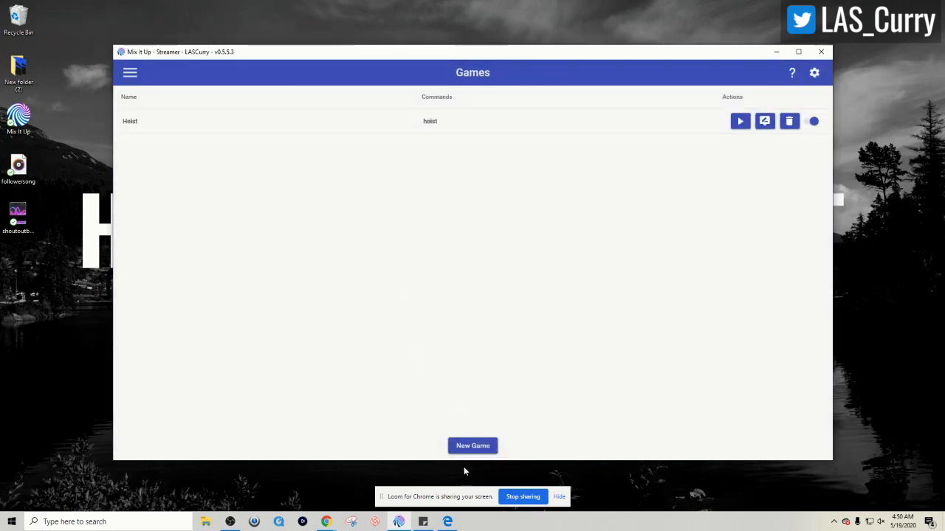
pyautogui.click(466, 447)
pyautogui.click(463, 189)
pyautogui.scroll(-1, 462, 236)
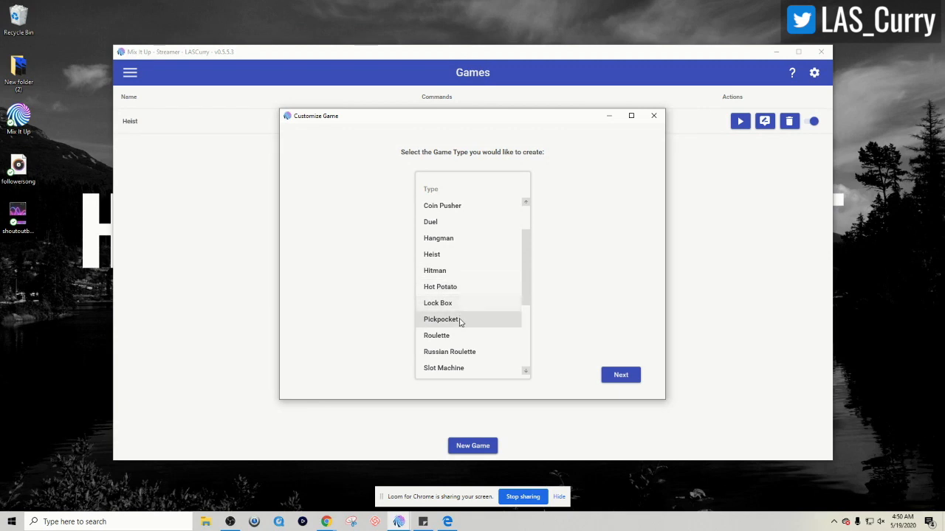
pyautogui.scroll(-1, 443, 351)
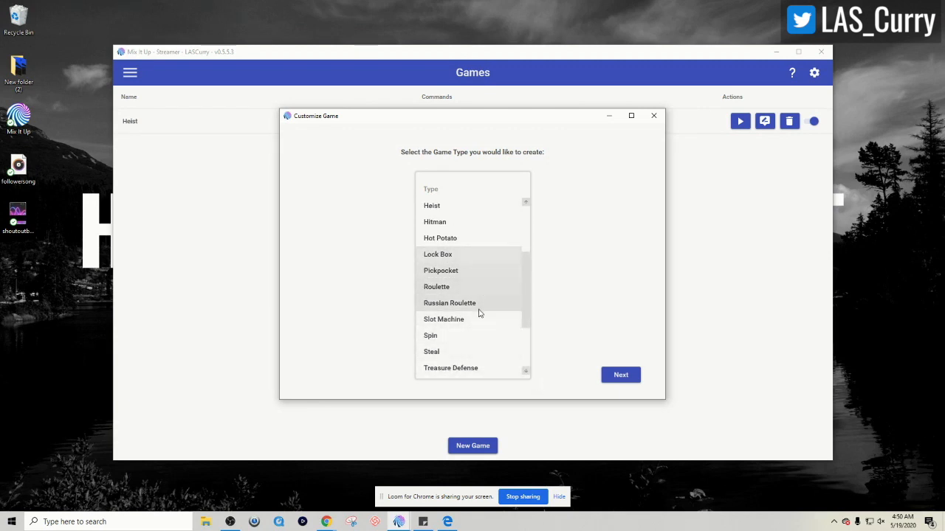
pyautogui.click(585, 337)
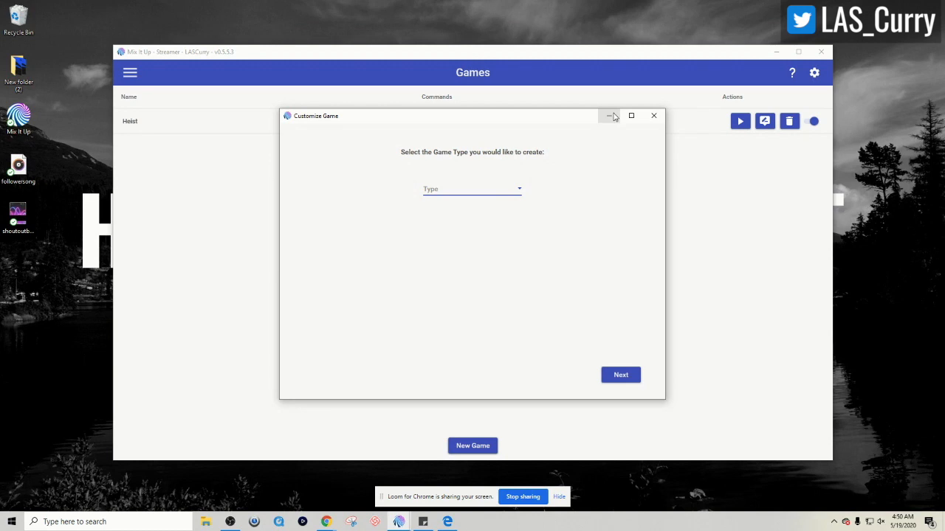
pyautogui.moveTo(569, 122); pyautogui.dragTo(553, 159)
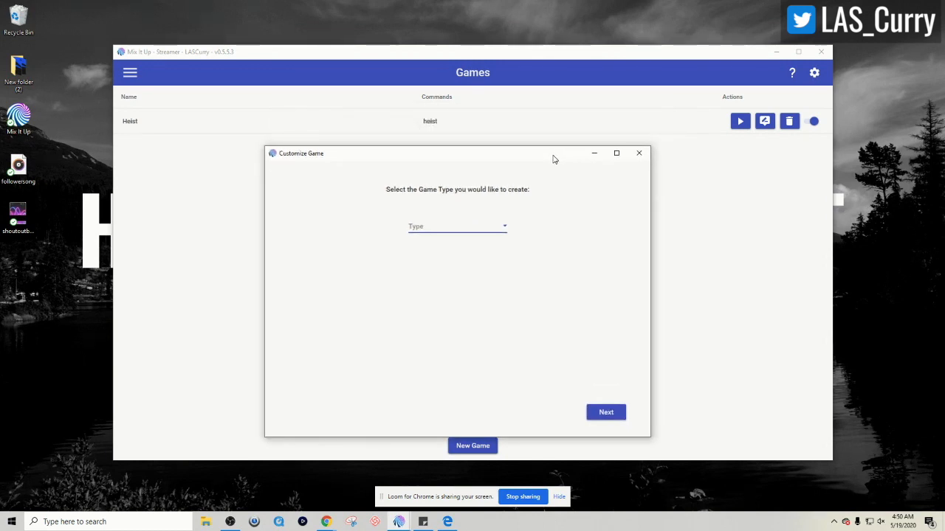
pyautogui.moveTo(553, 159); pyautogui.dragTo(527, 156)
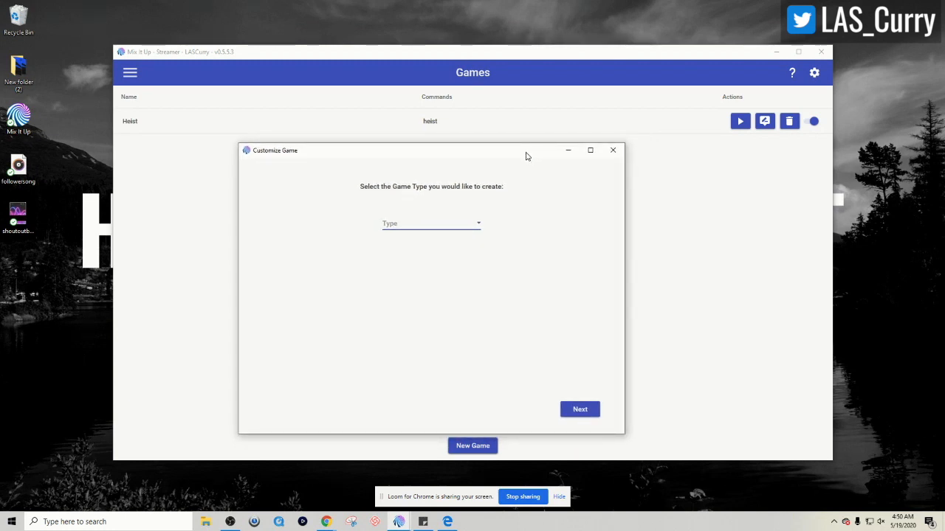
pyautogui.moveTo(448, 155); pyautogui.dragTo(454, 152)
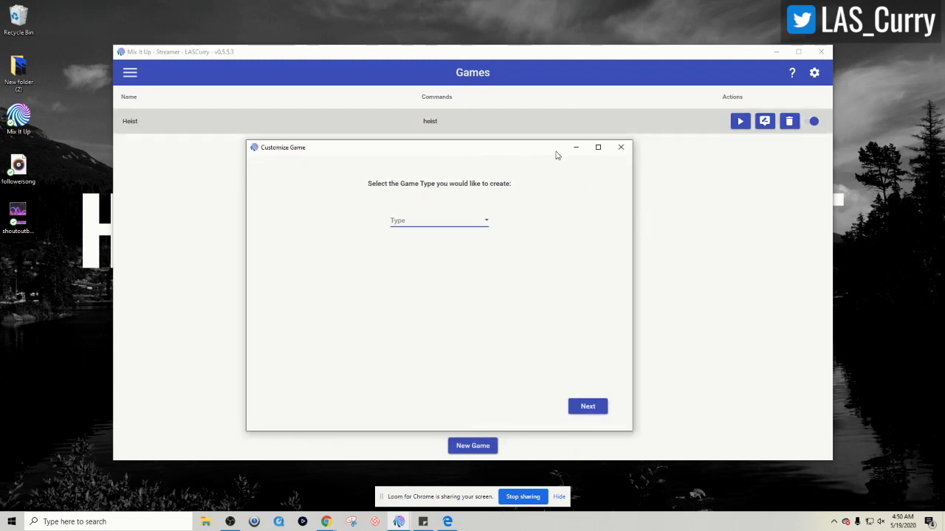
pyautogui.click(620, 148)
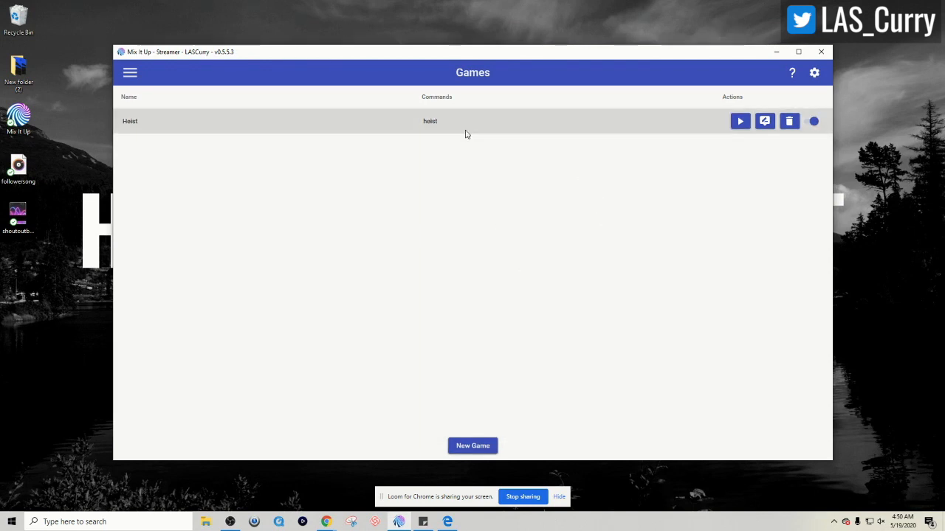